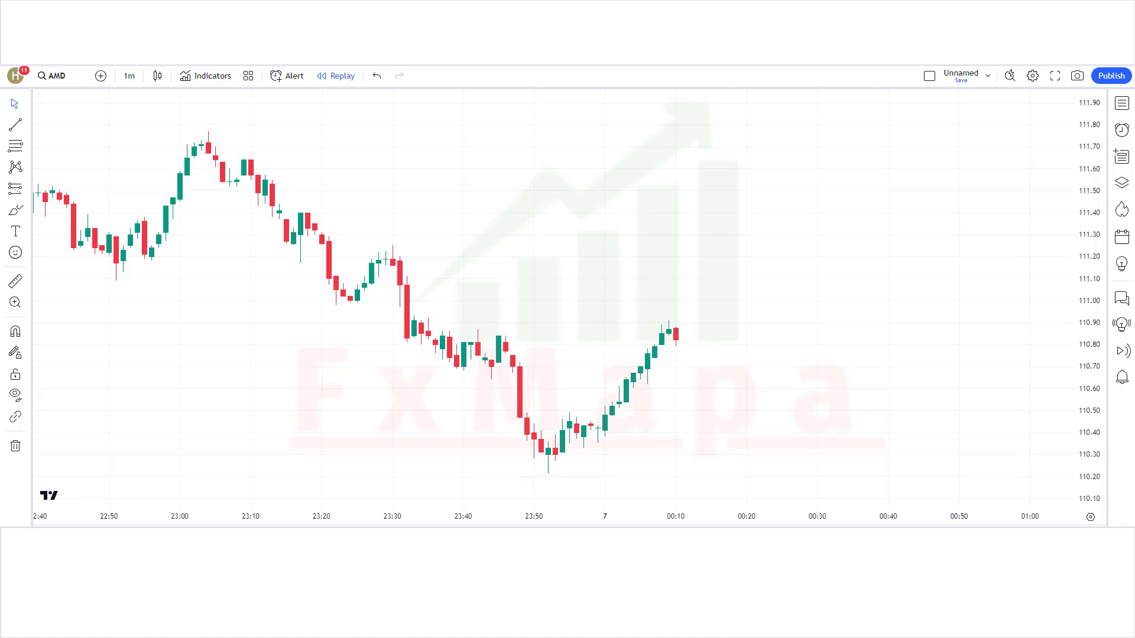
Add the WF Magic Oscillator indicator to the AMD chart
{"action": "left_click", "coordinate": [207, 75]}
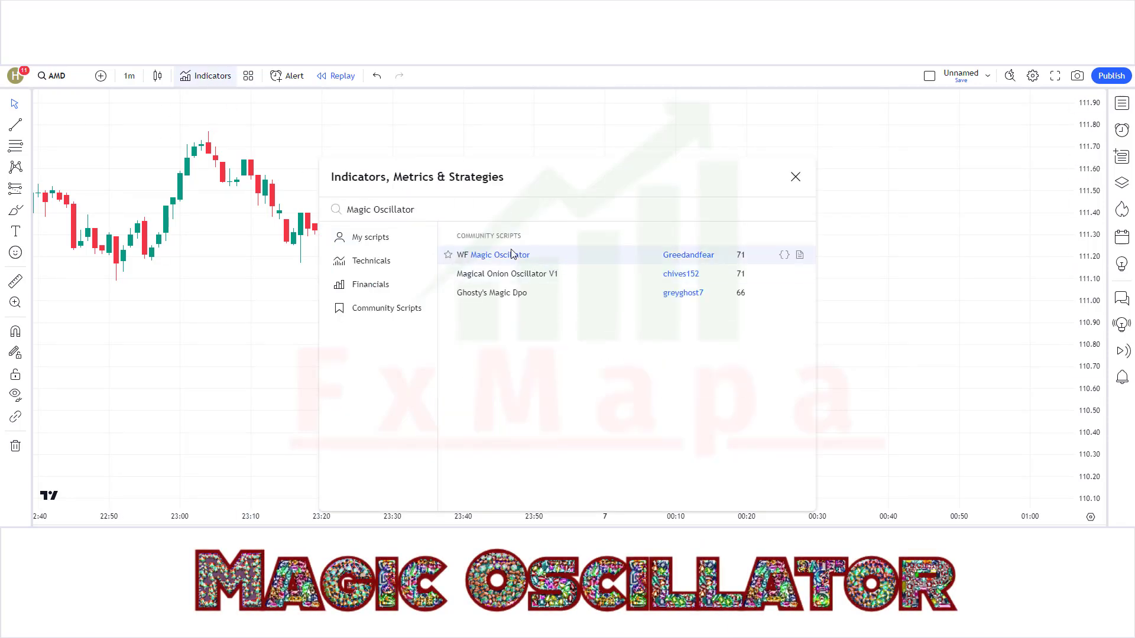
{"action": "left_click", "coordinate": [573, 256]}
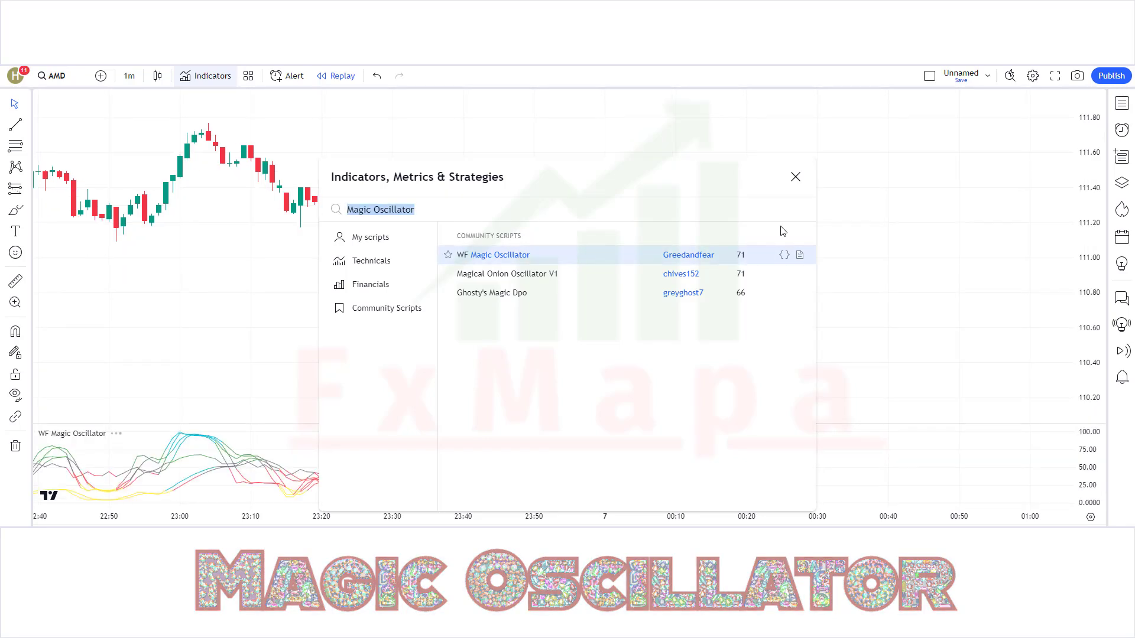
{"action": "left_click", "coordinate": [796, 176]}
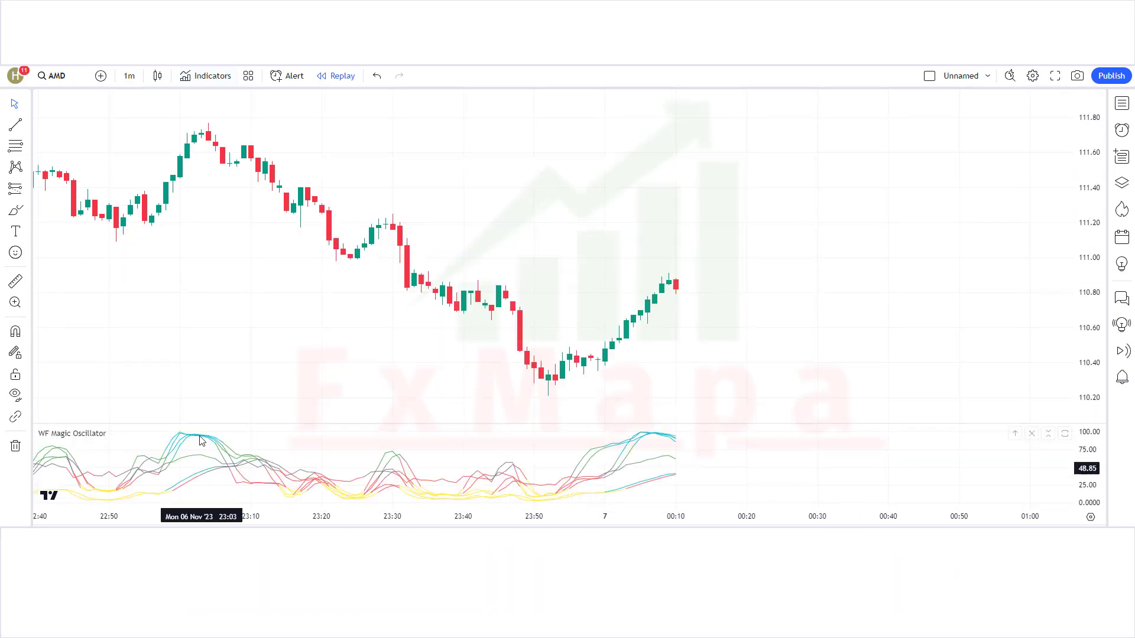
Add the Long Term Buy/Sell Signal indicator to the chart
{"action": "left_click", "coordinate": [203, 76]}
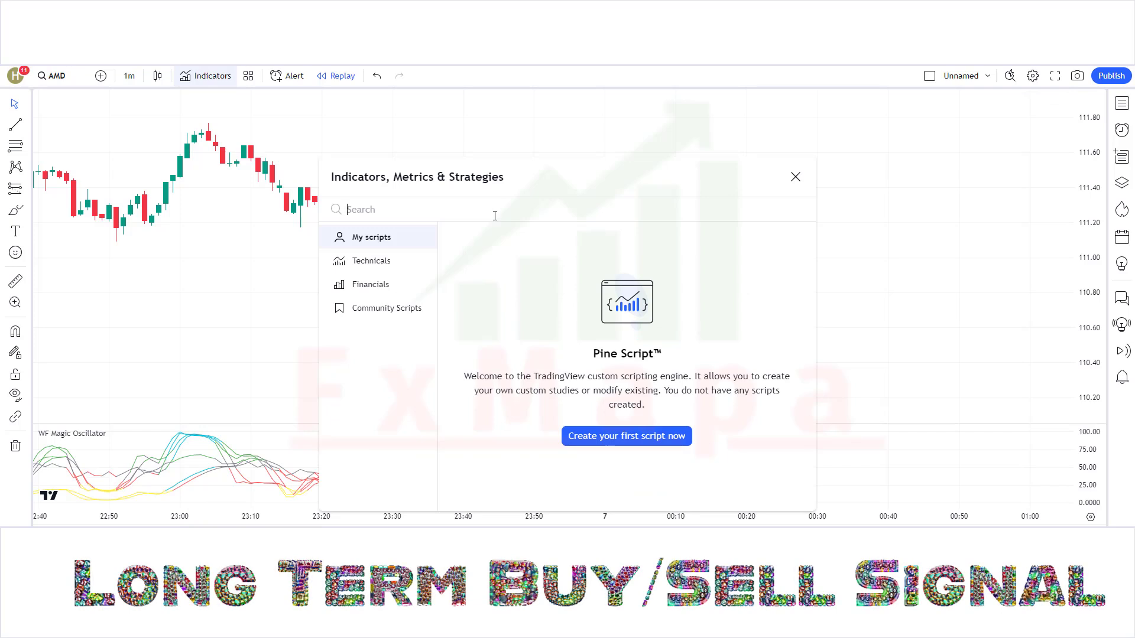
{"action": "type", "text": "Long Term Buy/Sell Signal"}
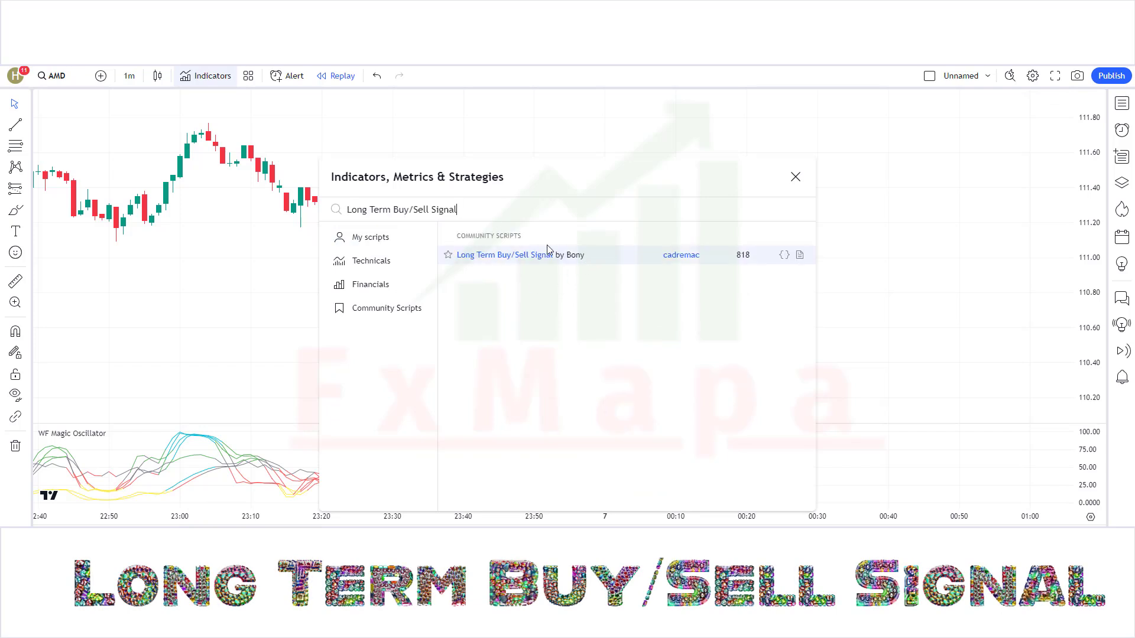
{"action": "left_click", "coordinate": [615, 261]}
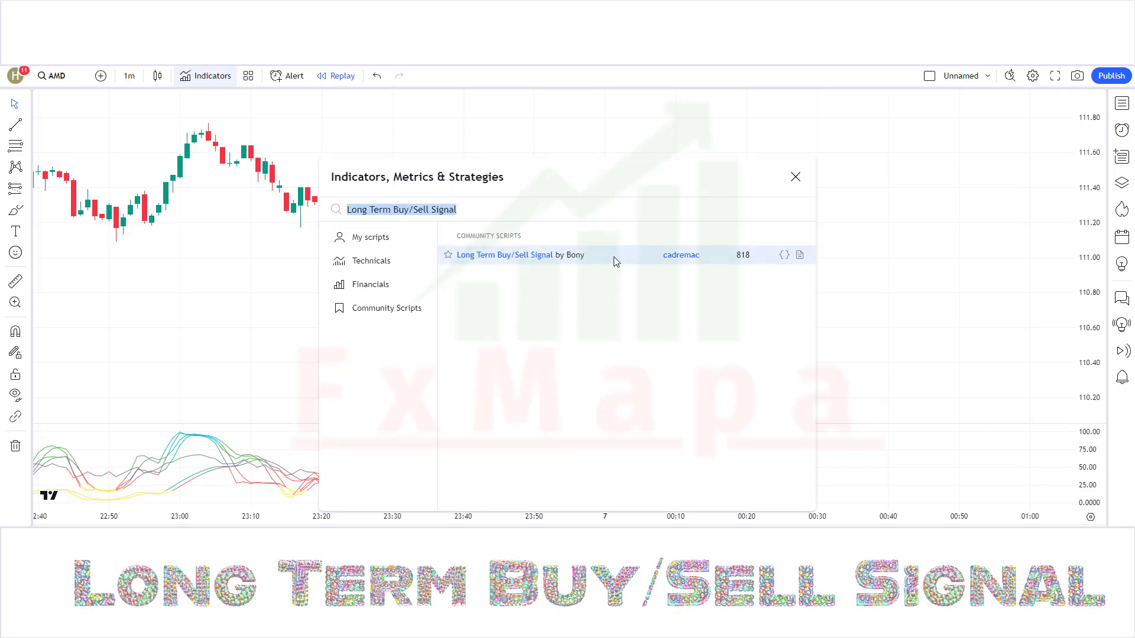
{"action": "left_click", "coordinate": [795, 178]}
Set the Buy/Sell Signal's 1st EMA to 60 and 2nd EMA to 80
{"action": "double_click", "coordinate": [634, 350]}
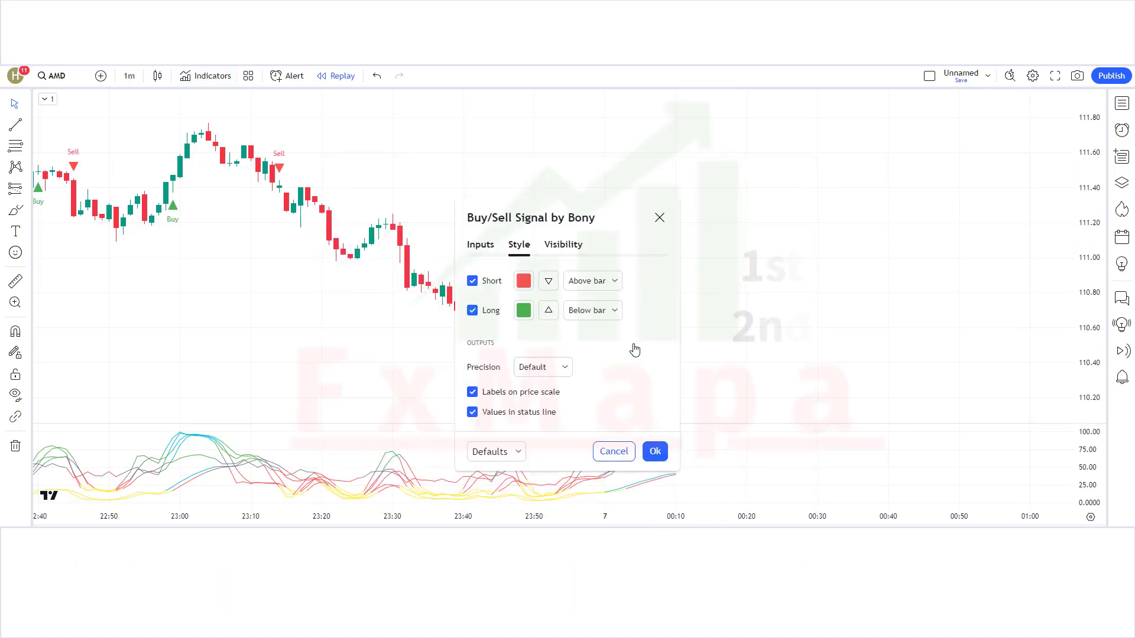
{"action": "left_click", "coordinate": [480, 244]}
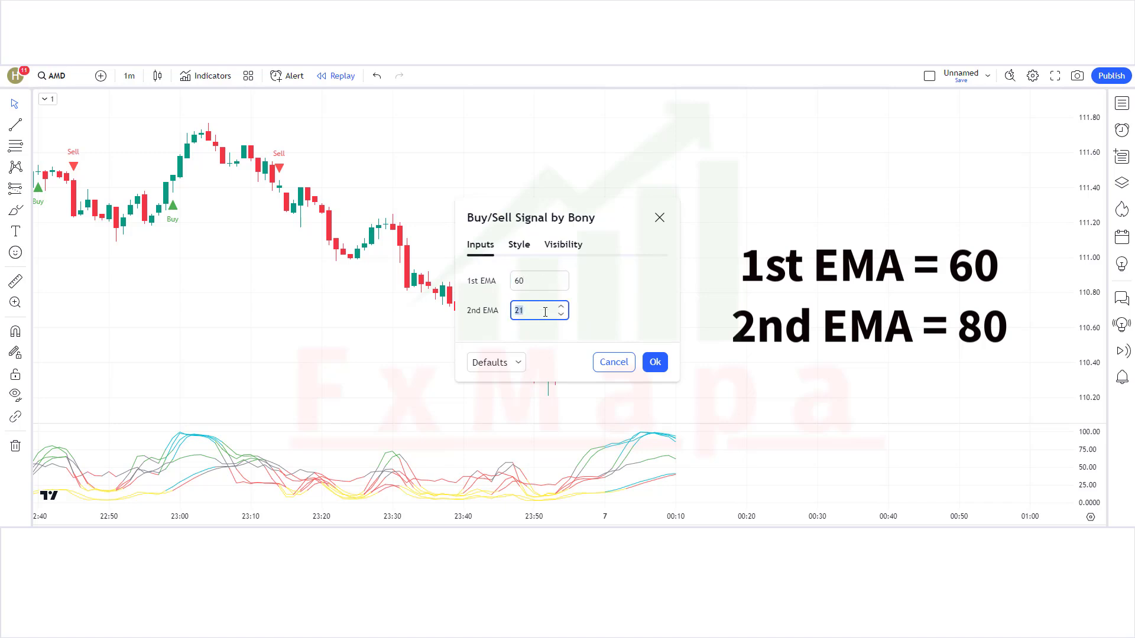
{"action": "left_click", "coordinate": [653, 362]}
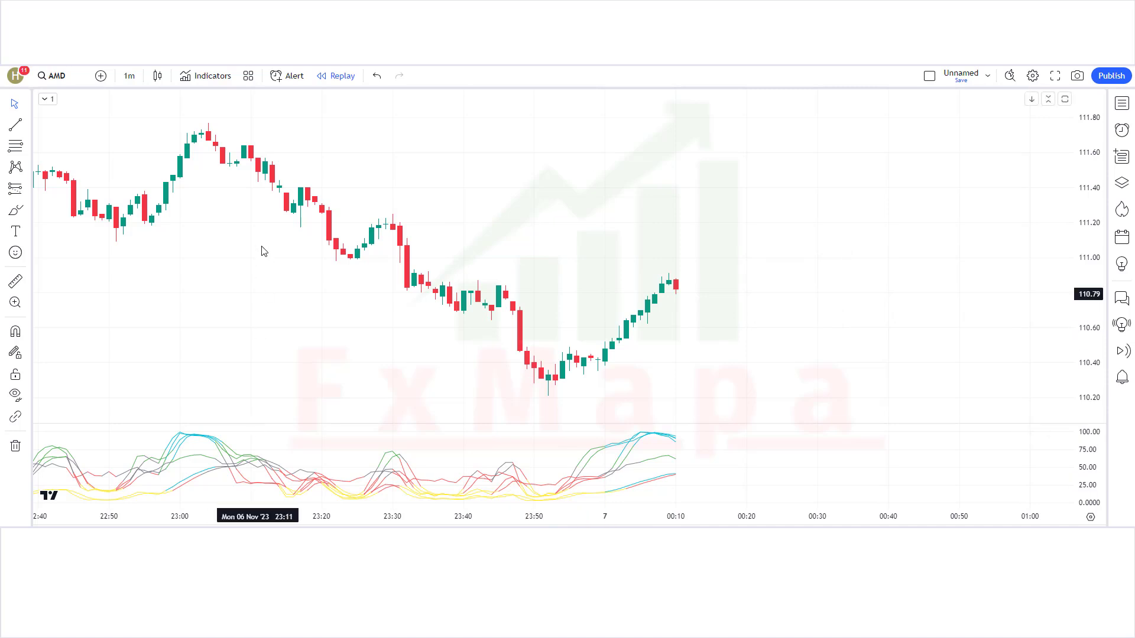
Add the mForex - Keltner Channel indicator to the chart
{"action": "left_click", "coordinate": [206, 75]}
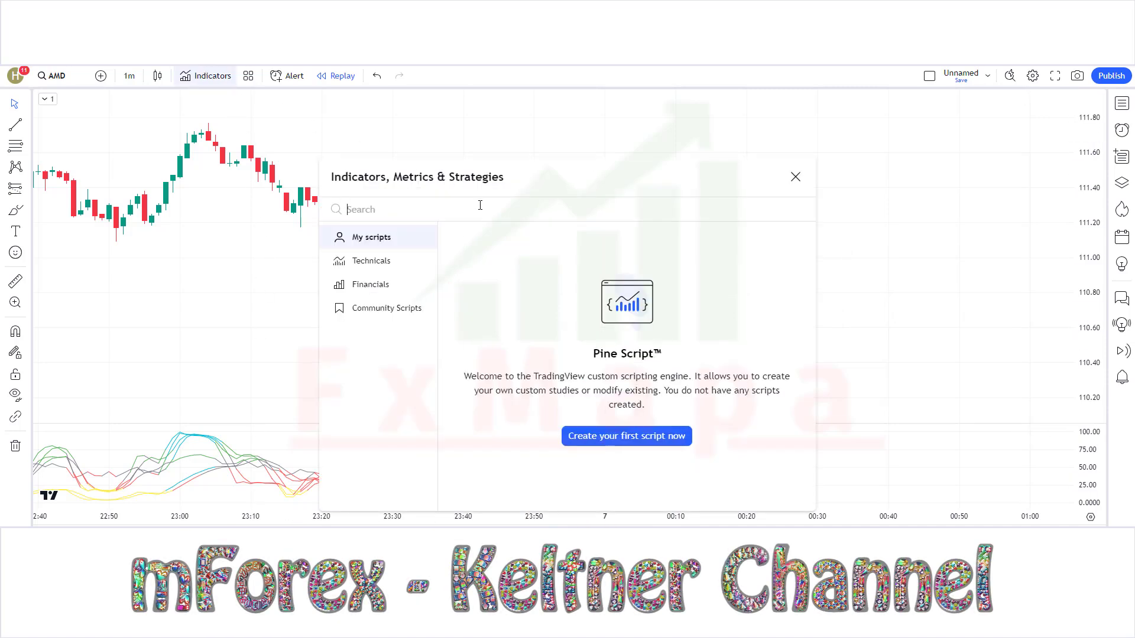
{"action": "type", "text": "mForex - Keltner Channel"}
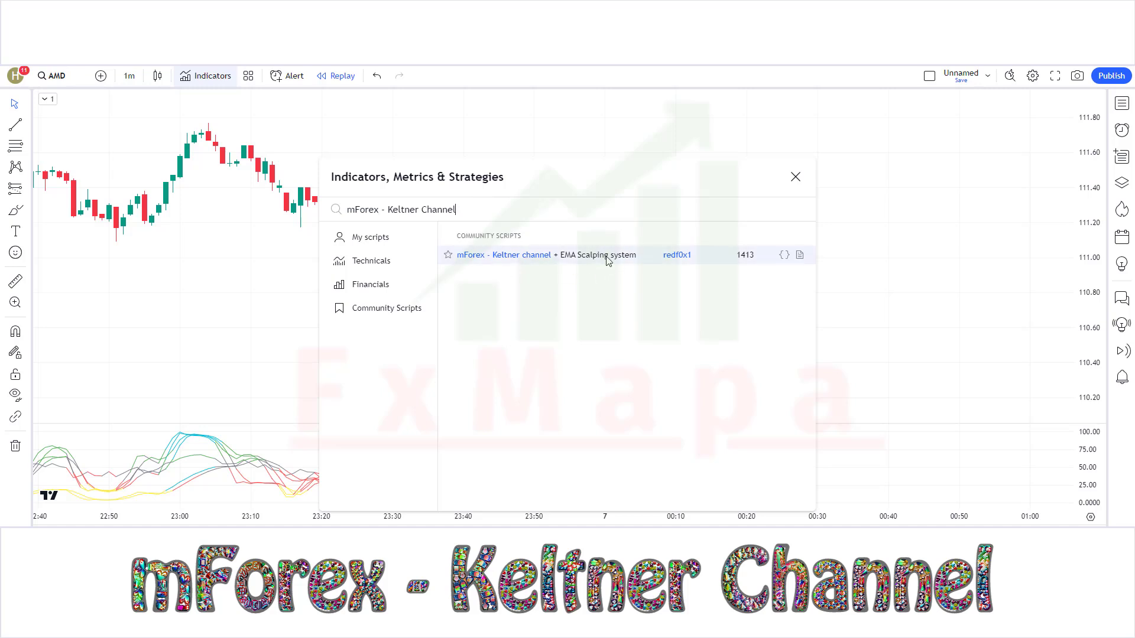
{"action": "left_click", "coordinate": [608, 261]}
{"action": "left_click", "coordinate": [796, 177]}
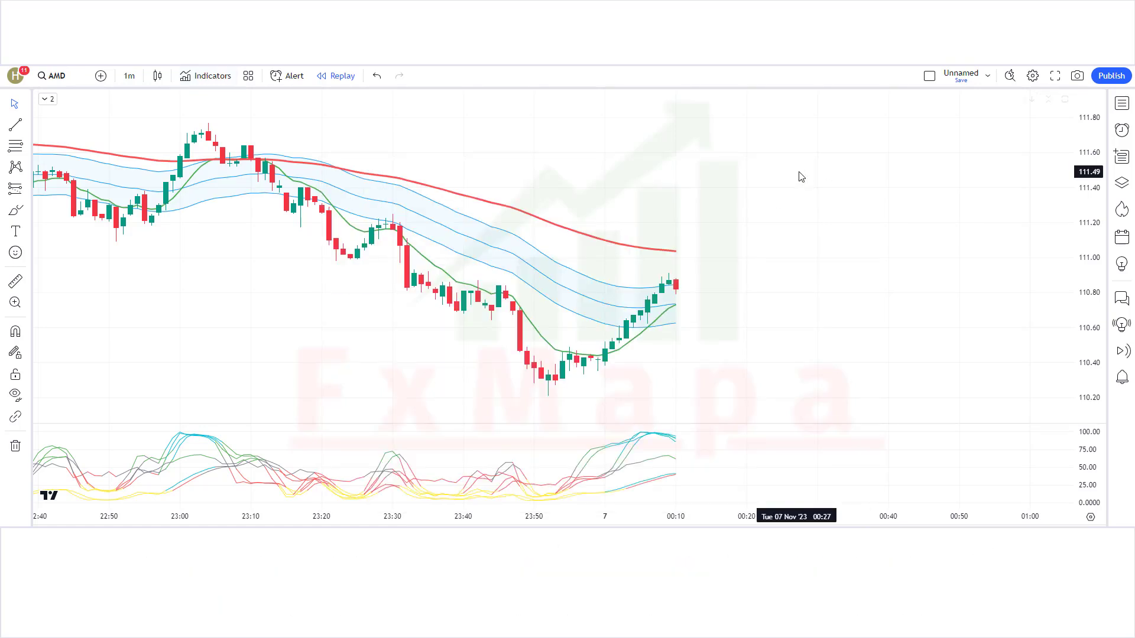
Turn off the Keltner indicator's EMA Second line in its Style settings
{"action": "double_click", "coordinate": [651, 251]}
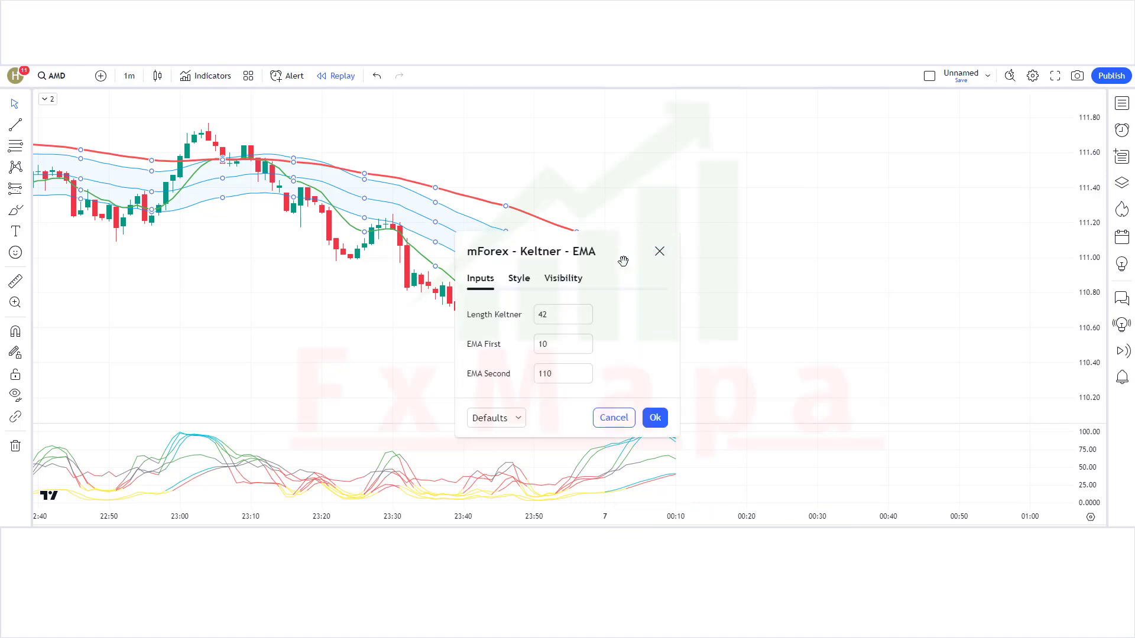
{"action": "left_click", "coordinate": [521, 279]}
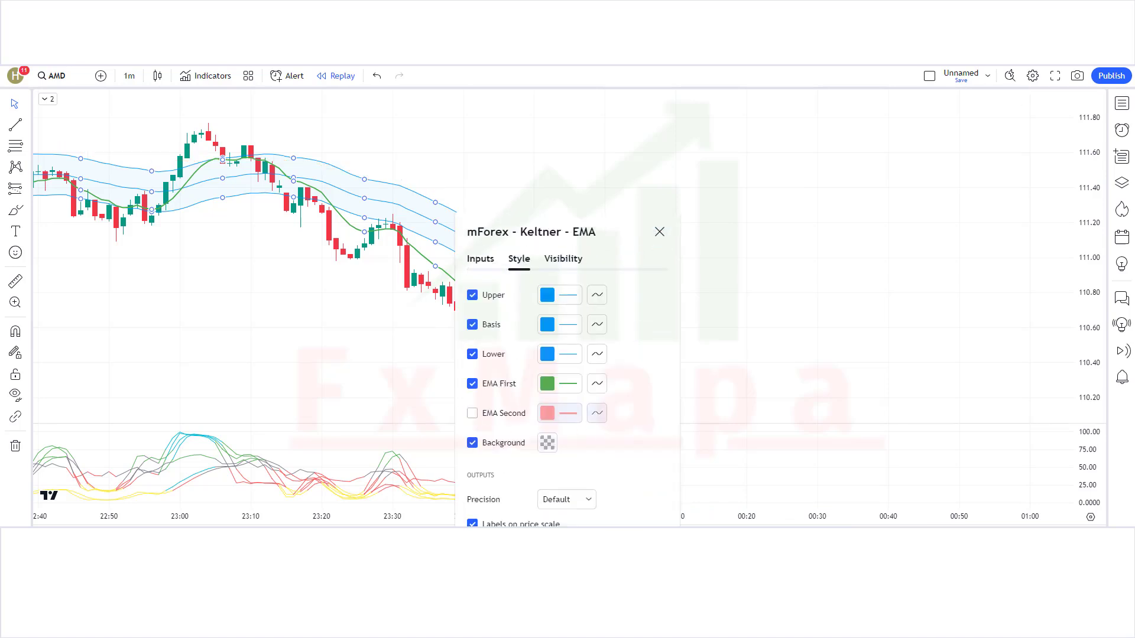
{"action": "key", "text": "Escape"}
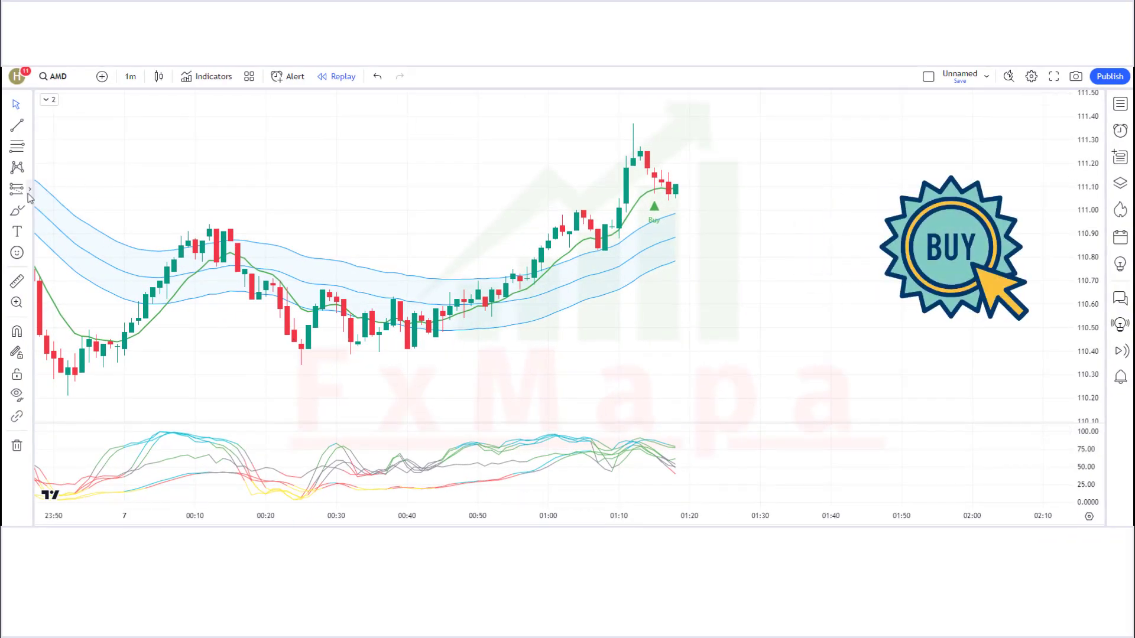
Place a long position at the Buy candle, raise its target to about 111.46, and extend it right
{"action": "left_click", "coordinate": [10, 188]}
{"action": "left_click", "coordinate": [79, 205]}
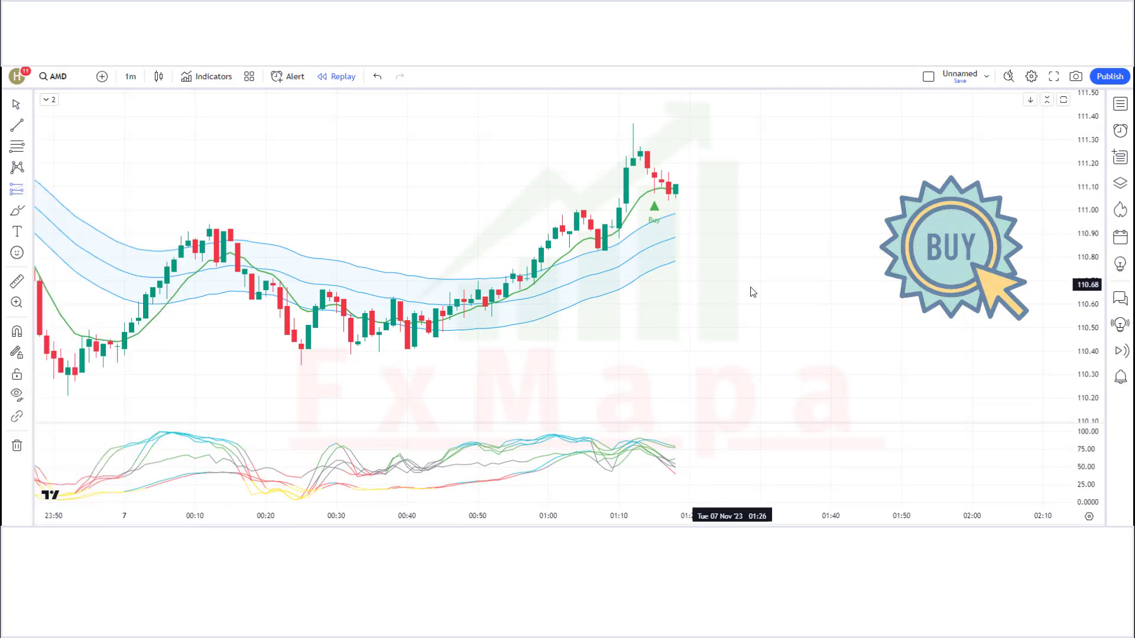
{"action": "left_click", "coordinate": [676, 185]}
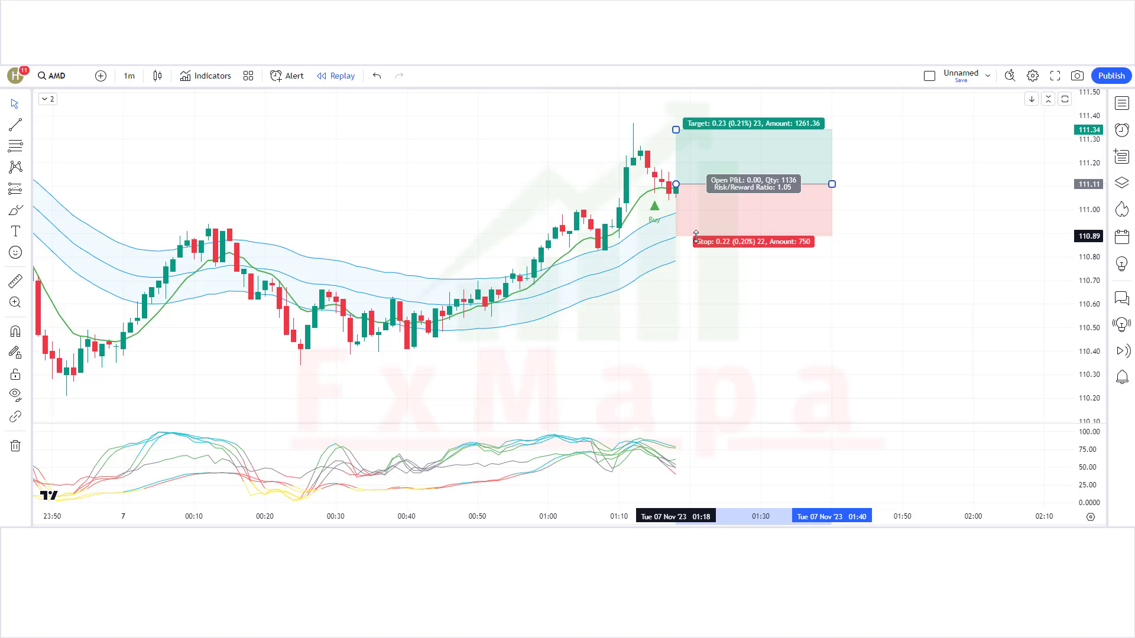
{"action": "left_click_drag", "start_coordinate": [677, 138], "coordinate": [680, 96]}
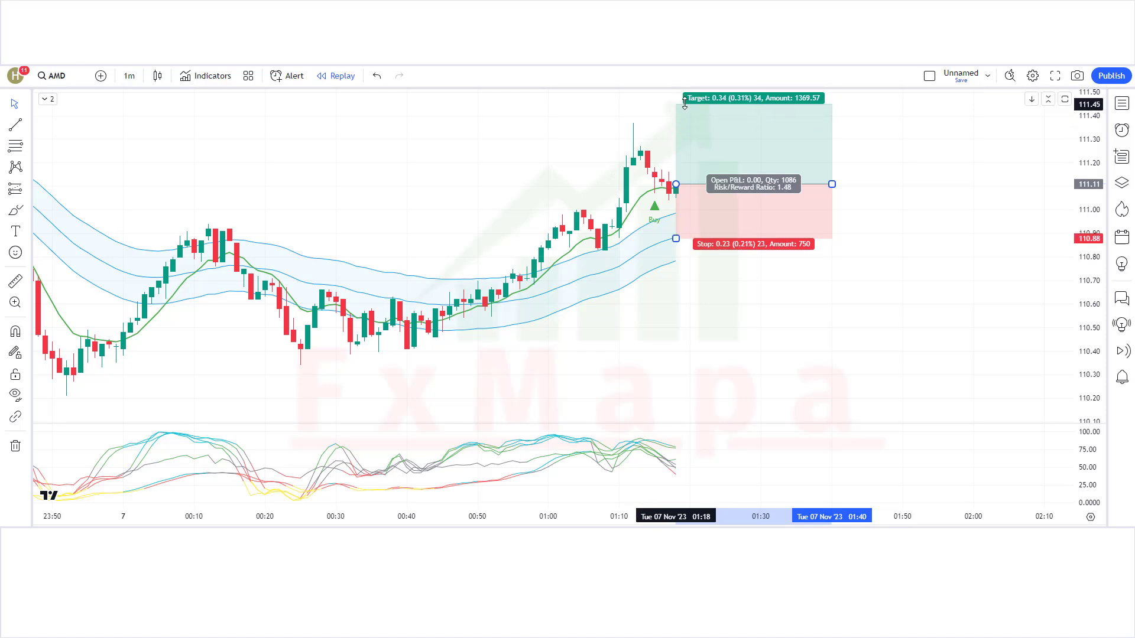
{"action": "left_click", "coordinate": [828, 322]}
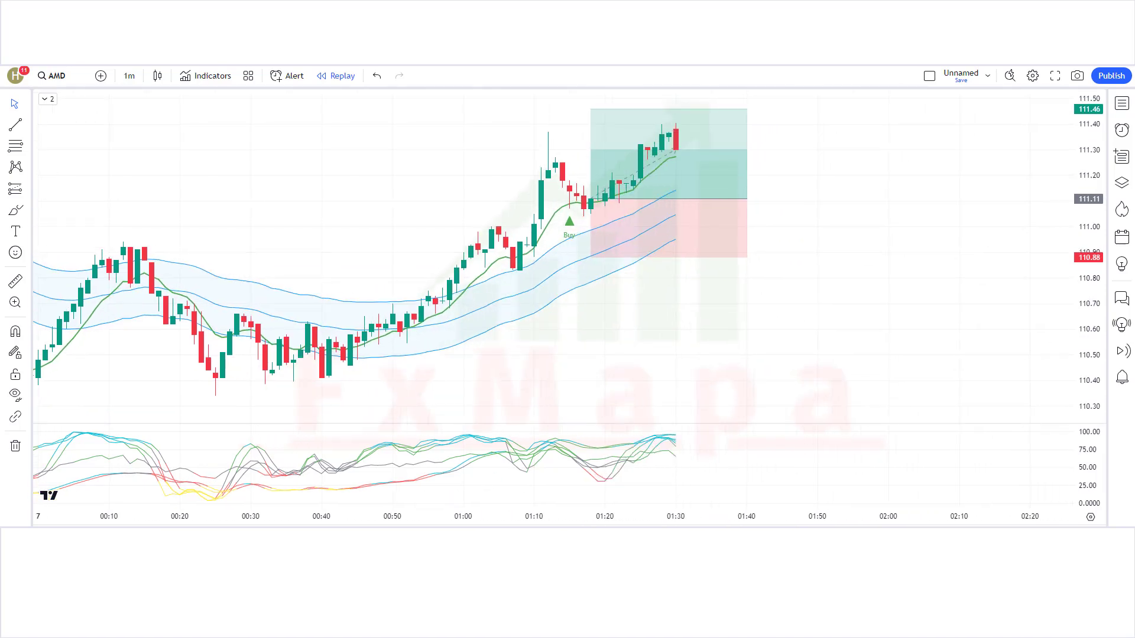
{"action": "left_click", "coordinate": [616, 238]}
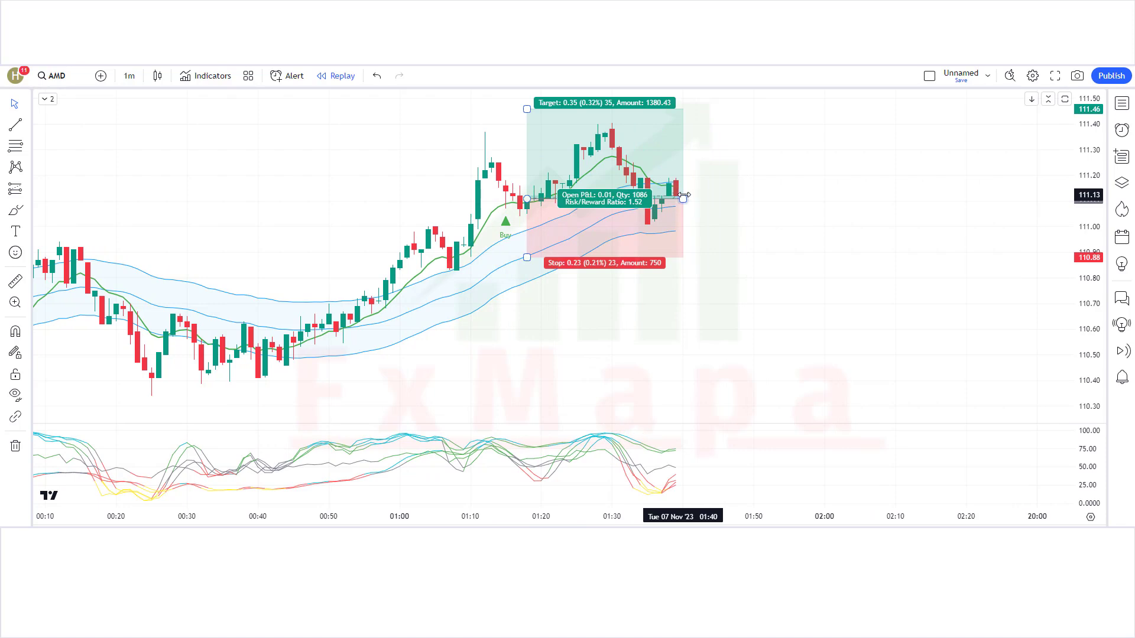
{"action": "left_click_drag", "start_coordinate": [684, 201], "coordinate": [967, 199]}
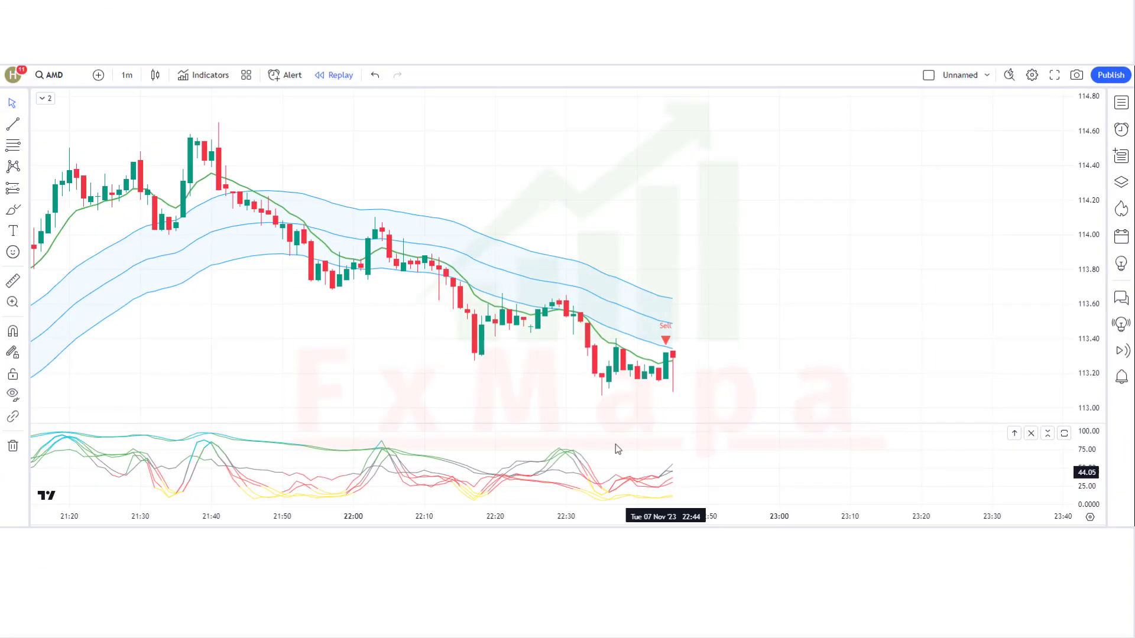
Place a short position at the Sell candle (stop ~113.50, target 113.00) and shorten its length
{"action": "left_click", "coordinate": [13, 188]}
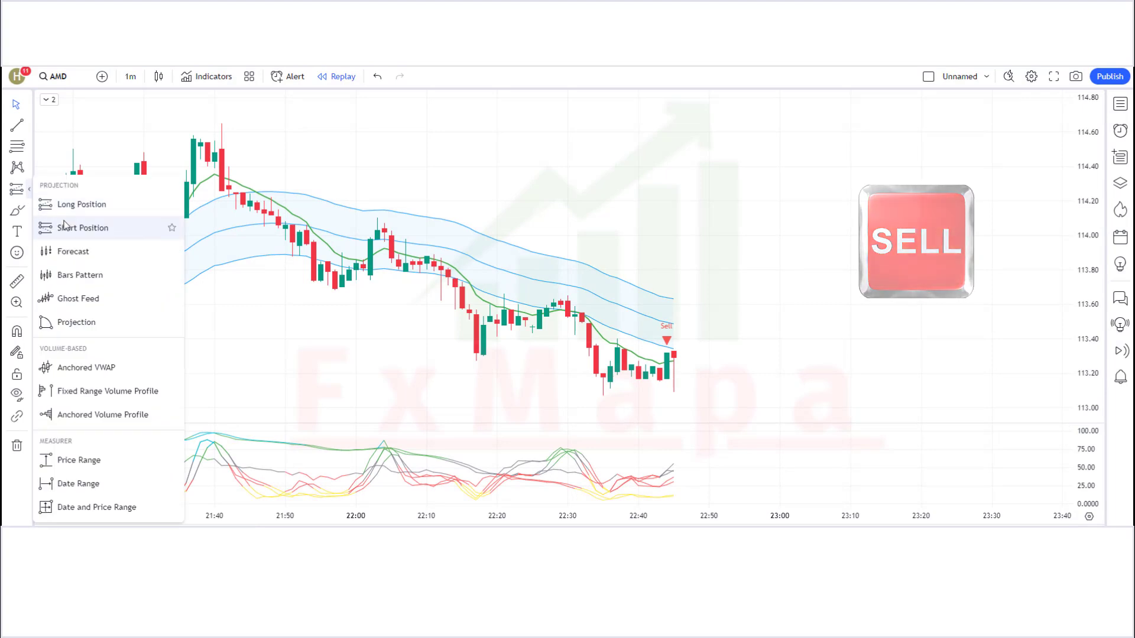
{"action": "left_click", "coordinate": [65, 227]}
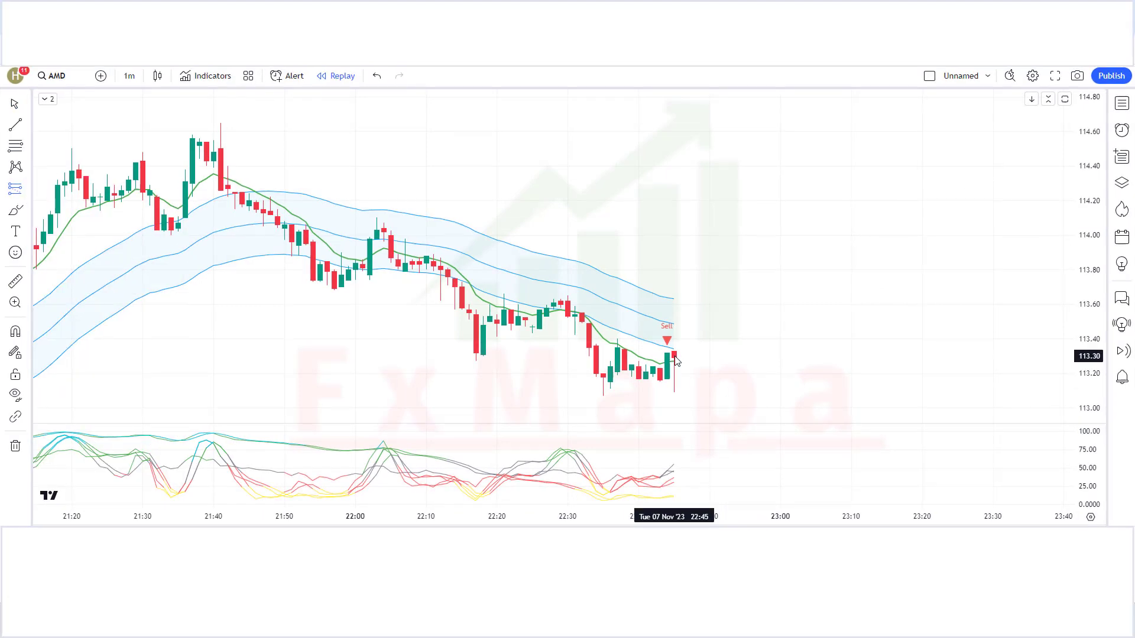
{"action": "left_click", "coordinate": [675, 356]}
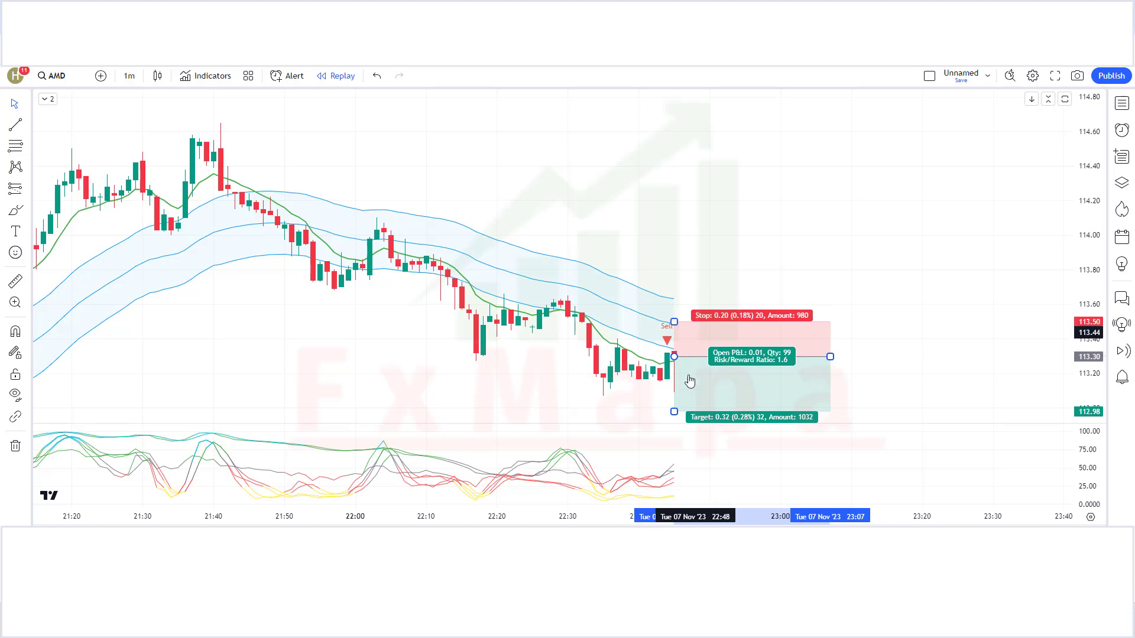
{"action": "left_click", "coordinate": [864, 397]}
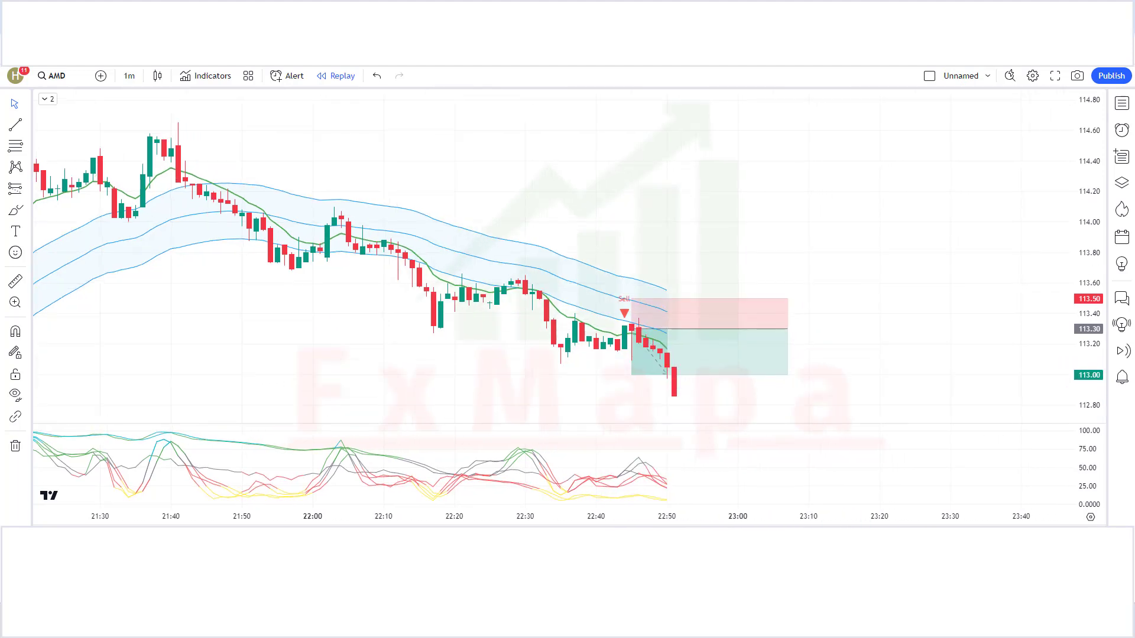
{"action": "left_click_drag", "start_coordinate": [789, 329], "coordinate": [690, 358]}
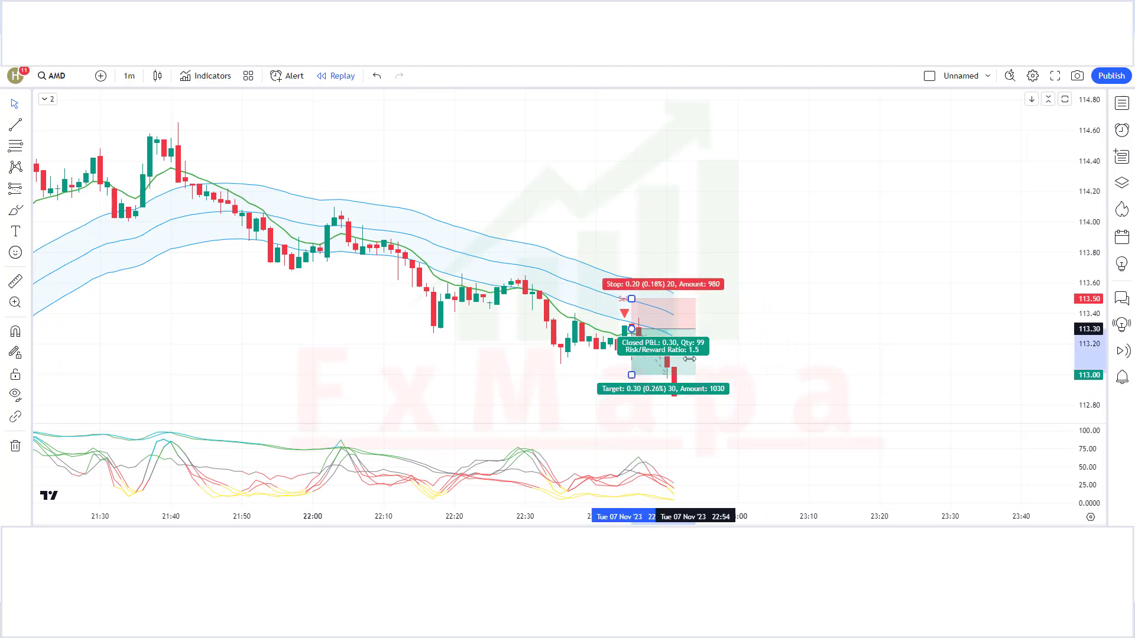
{"action": "left_click", "coordinate": [760, 380]}
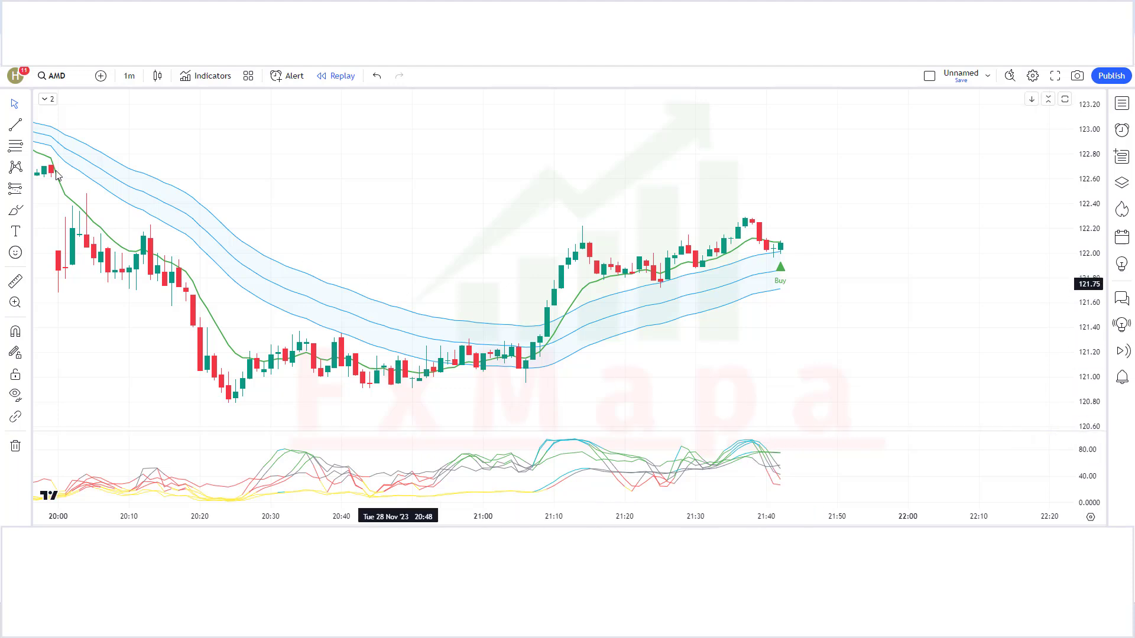
Place a long position at the new Buy candle with stop 121.86 and target 122.42
{"action": "left_click", "coordinate": [29, 193]}
{"action": "left_click", "coordinate": [65, 437]}
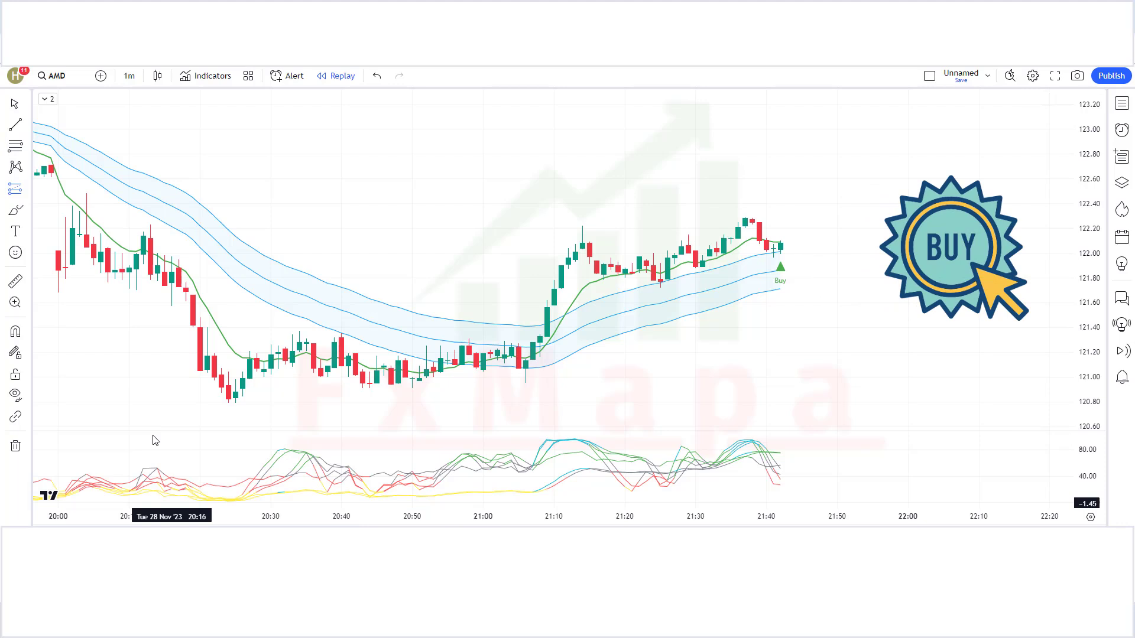
{"action": "left_click", "coordinate": [27, 189]}
{"action": "left_click", "coordinate": [81, 206]}
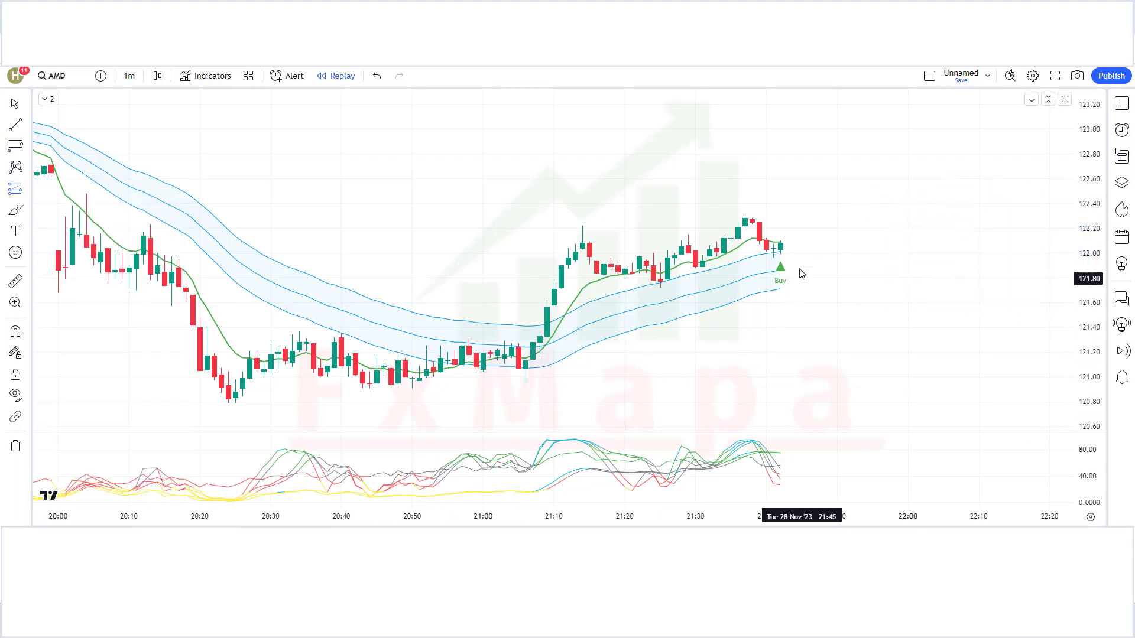
{"action": "left_click", "coordinate": [782, 243]}
{"action": "left_click_drag", "start_coordinate": [780, 291], "coordinate": [801, 270]}
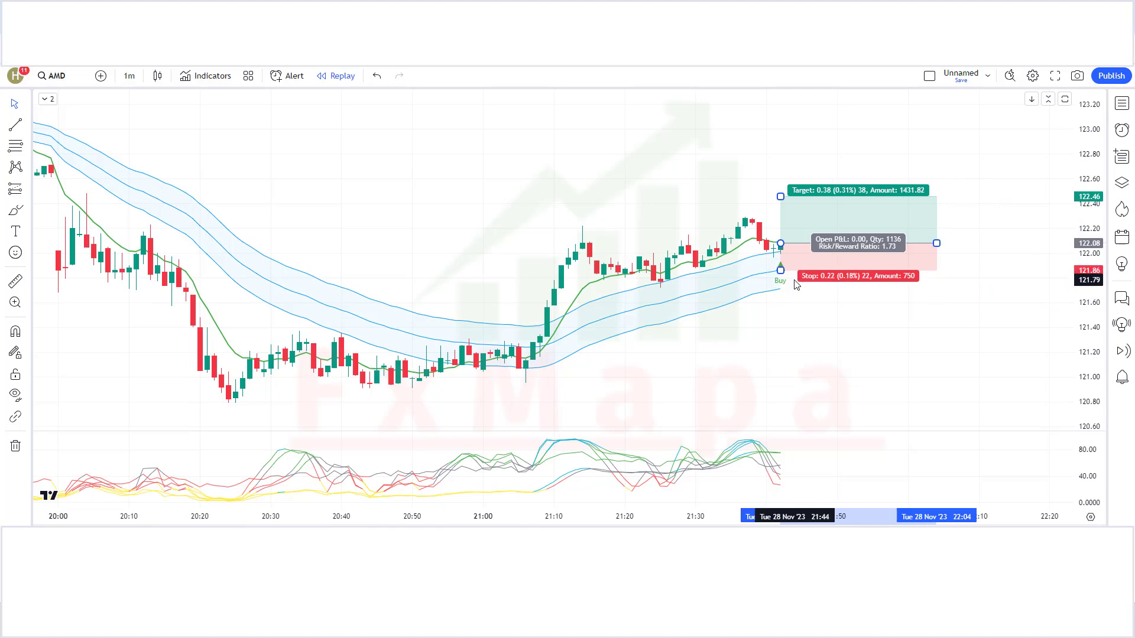
{"action": "left_click_drag", "start_coordinate": [782, 196], "coordinate": [783, 202]}
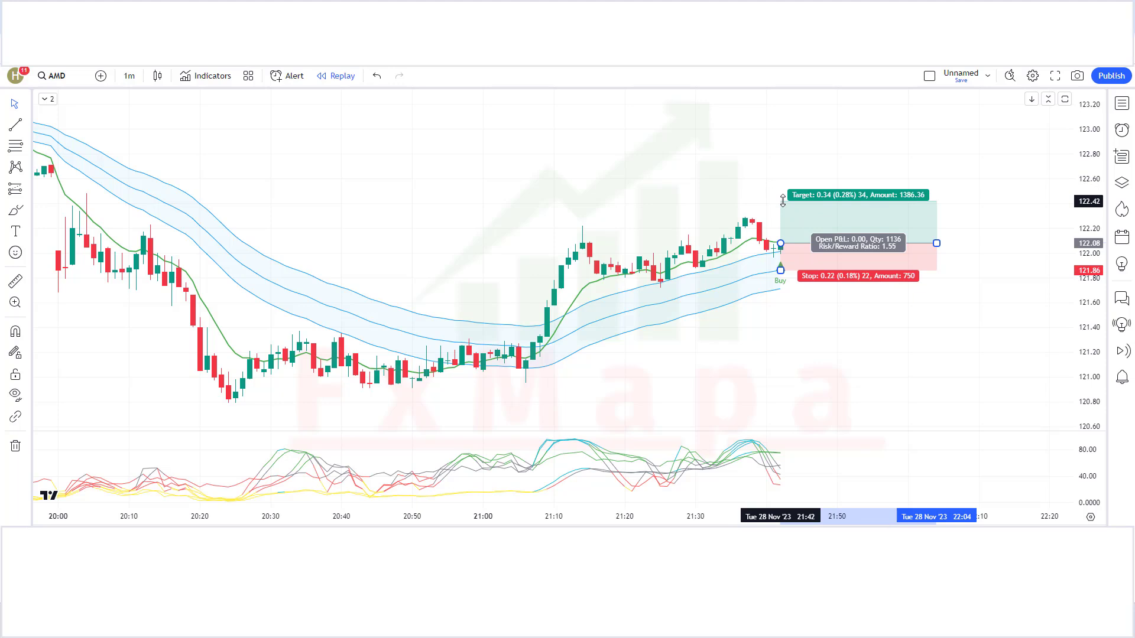
{"action": "left_click", "coordinate": [785, 299]}
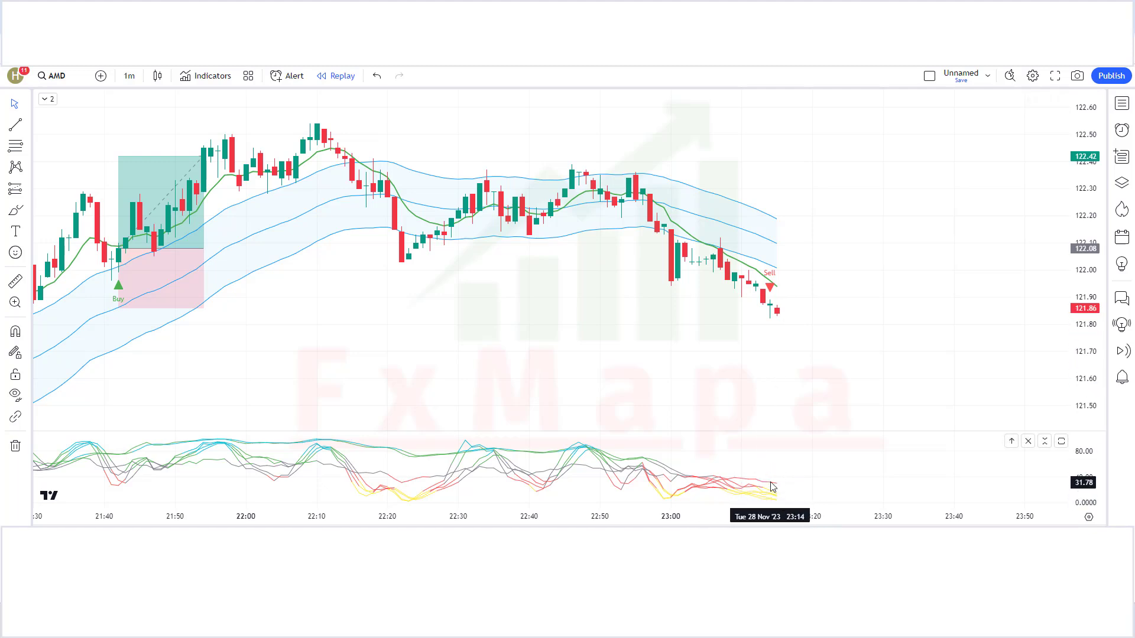
Place a short position at the latest candle with stop 122.10 and target 121.45
{"action": "left_click", "coordinate": [136, 237]}
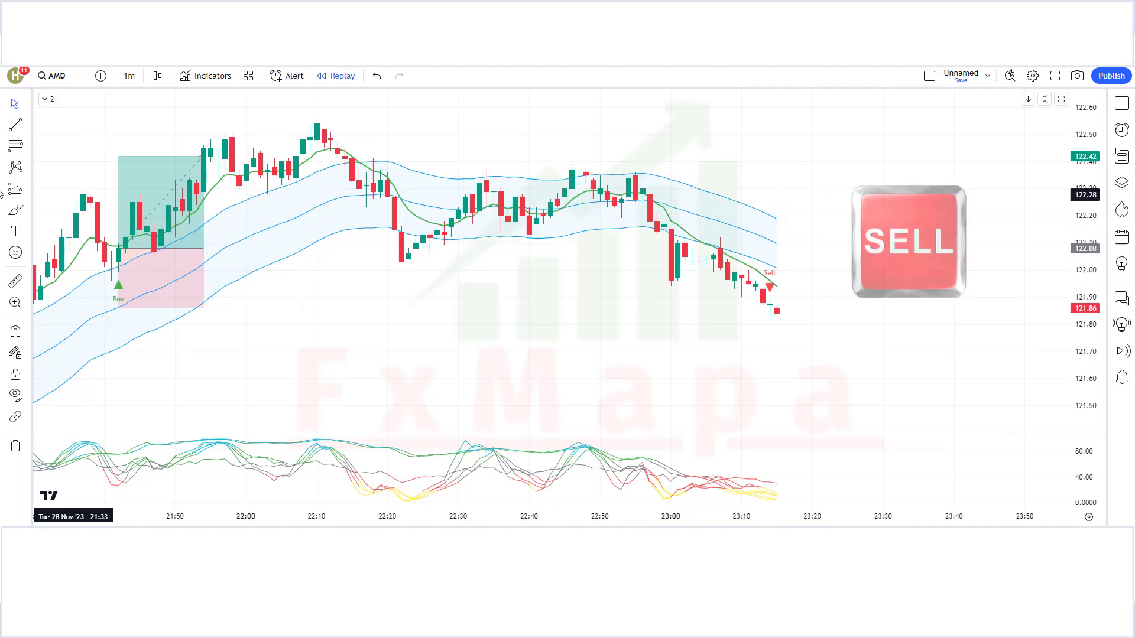
{"action": "left_click", "coordinate": [28, 188]}
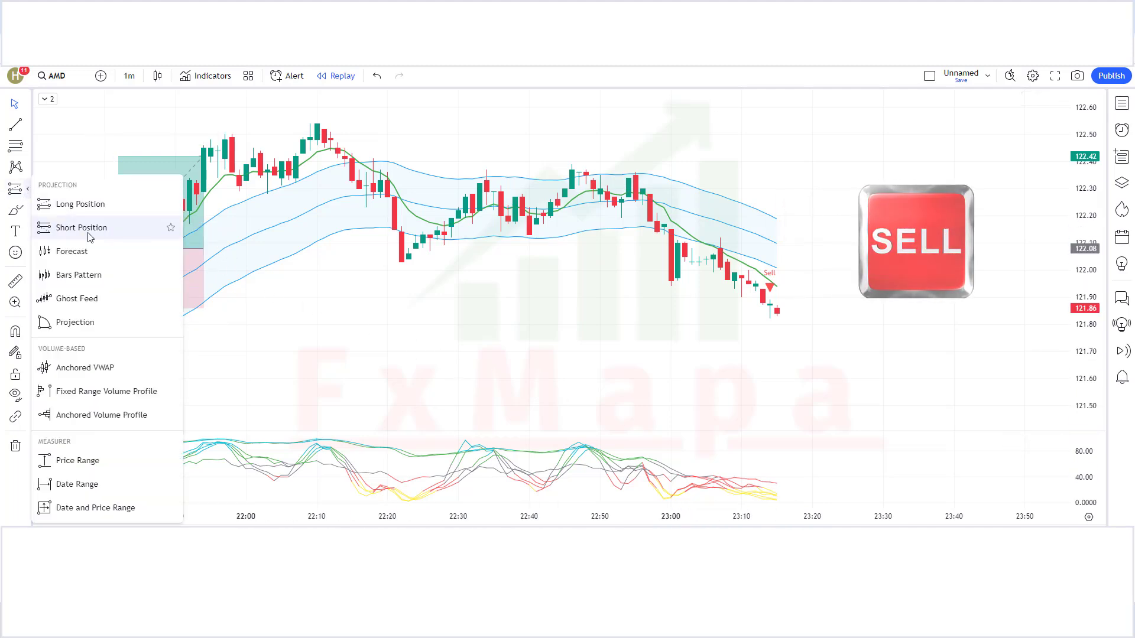
{"action": "left_click", "coordinate": [88, 230]}
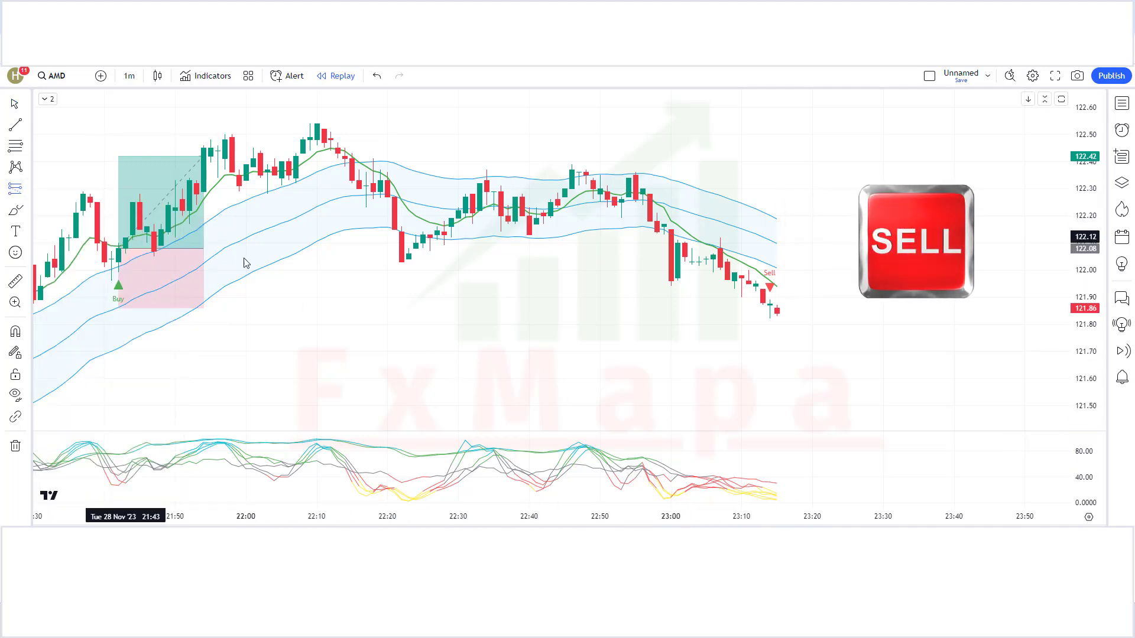
{"action": "left_click", "coordinate": [778, 319]}
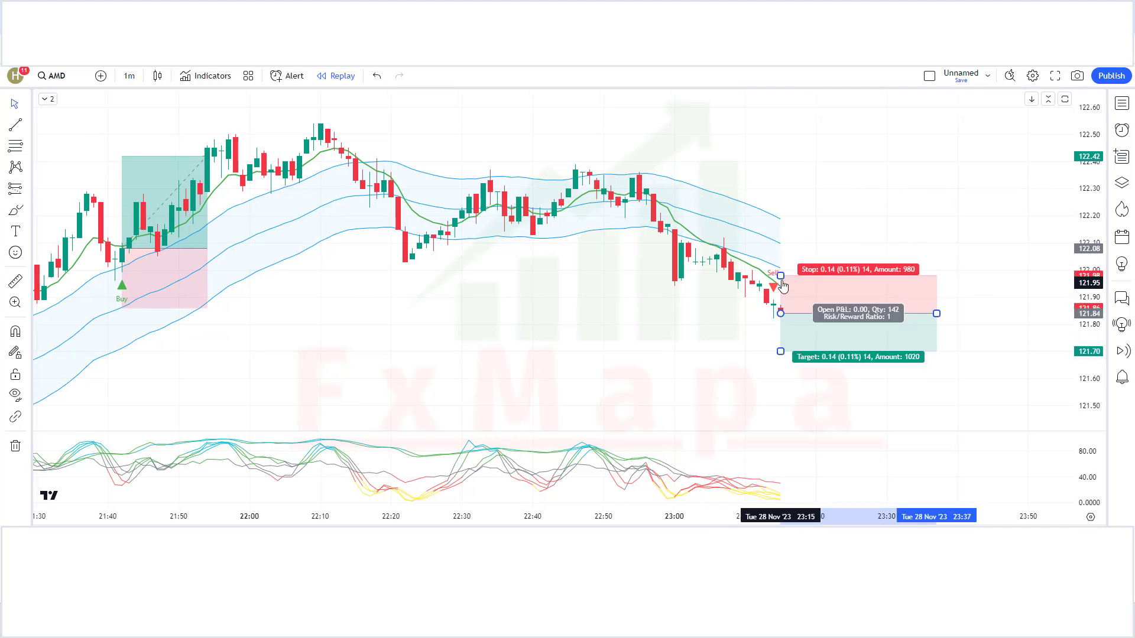
{"action": "left_click_drag", "start_coordinate": [780, 276], "coordinate": [780, 242]}
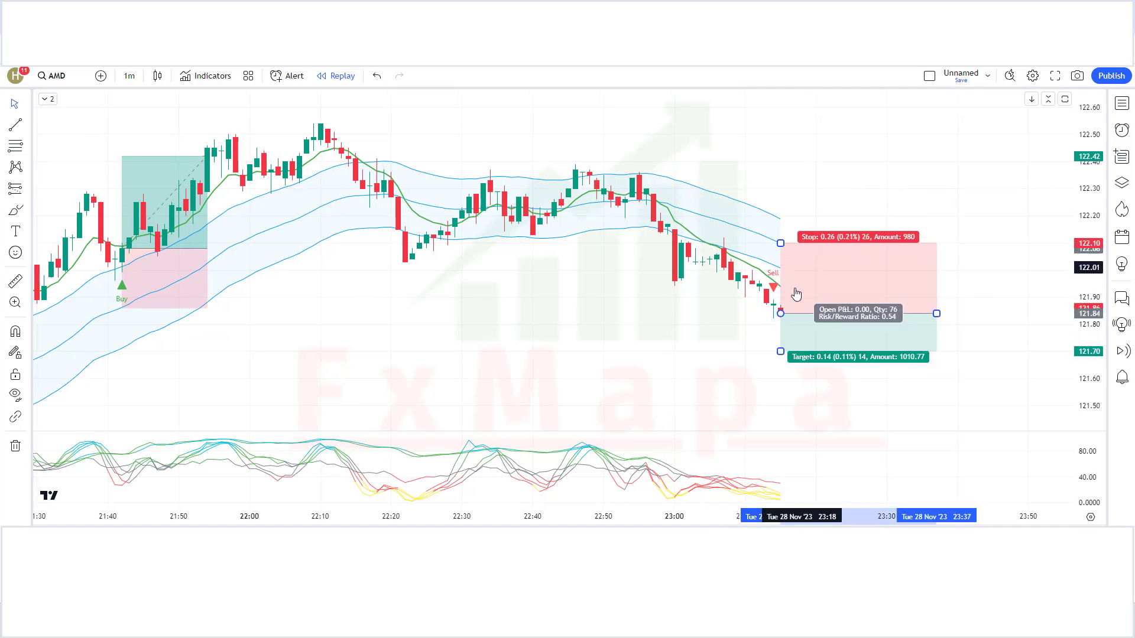
{"action": "left_click_drag", "start_coordinate": [780, 351], "coordinate": [795, 419]}
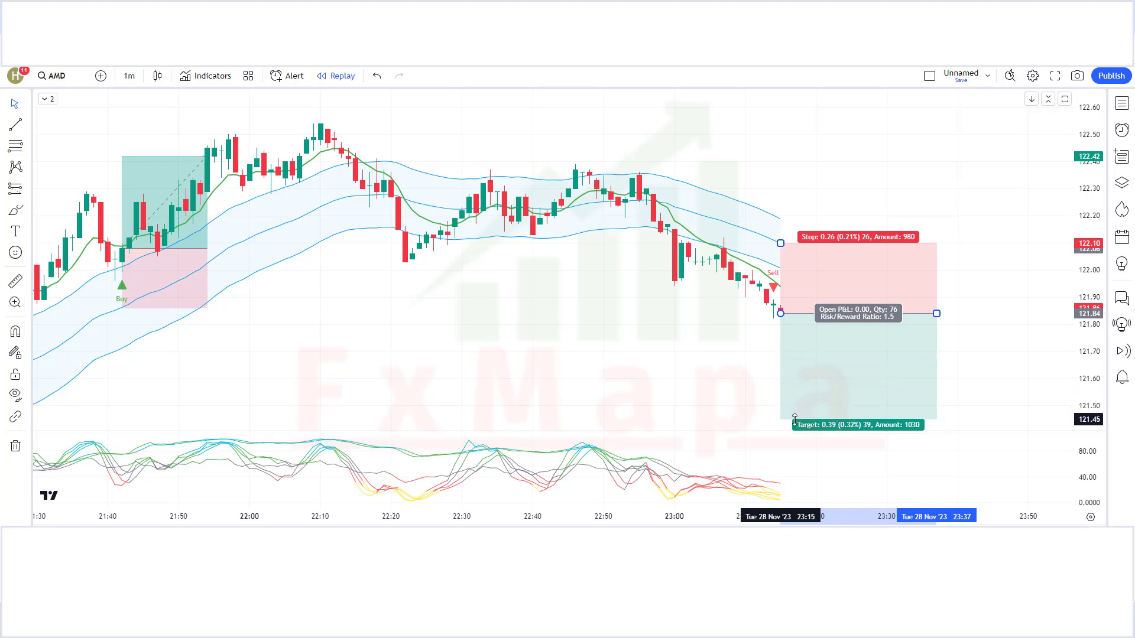
{"action": "left_click", "coordinate": [689, 393]}
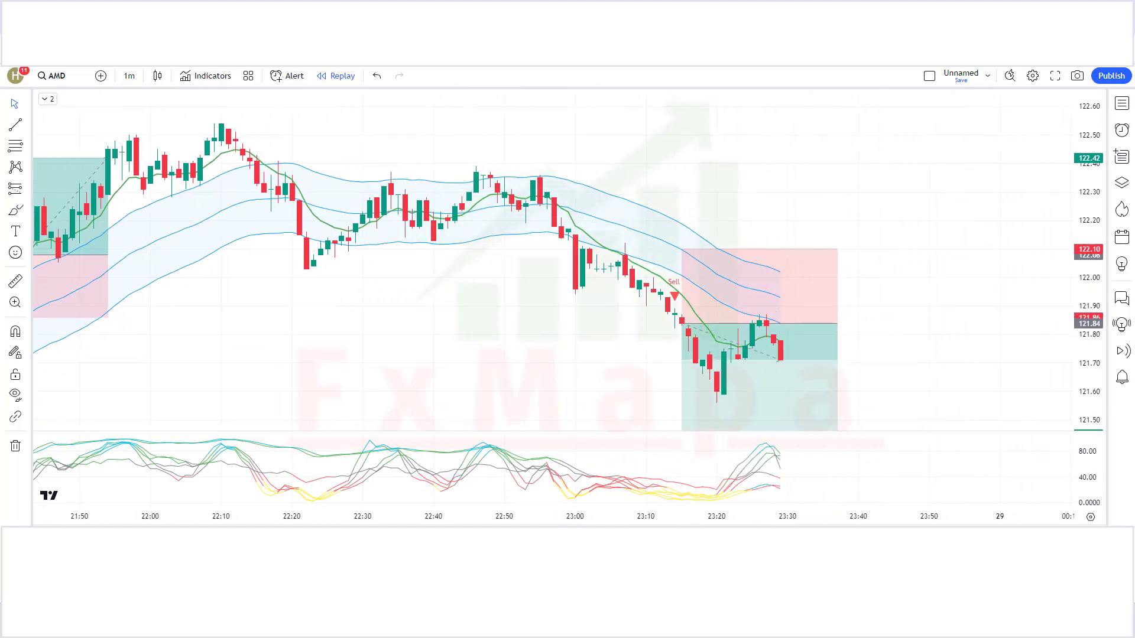
Shorten the short position box so it ends at the exit candle
{"action": "left_click", "coordinate": [752, 313]}
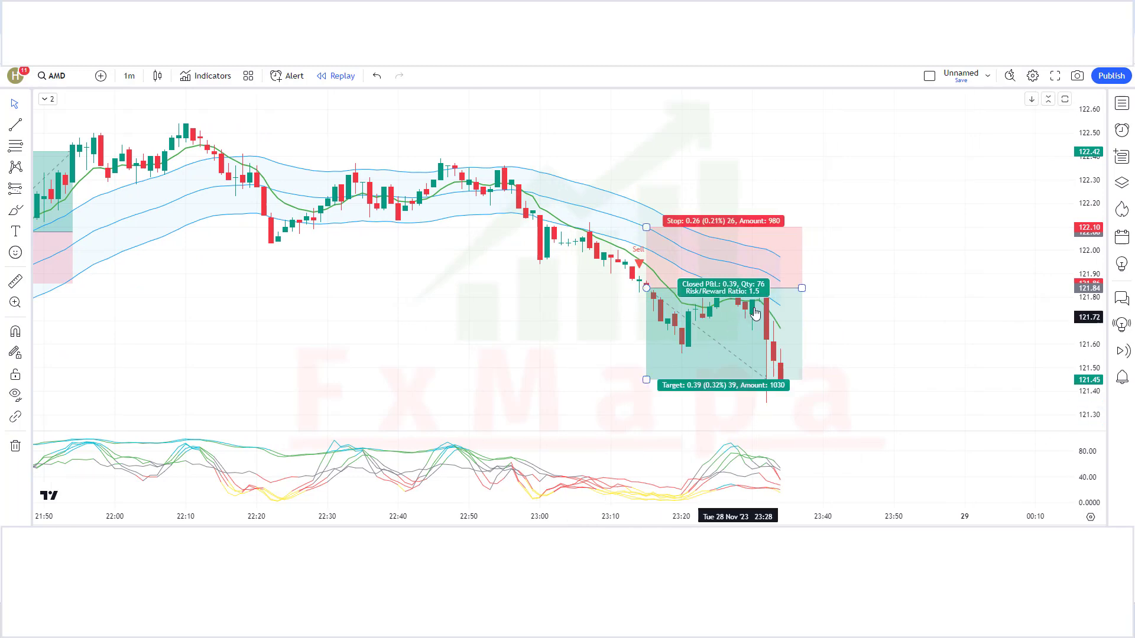
{"action": "left_click_drag", "start_coordinate": [802, 288], "coordinate": [767, 288]}
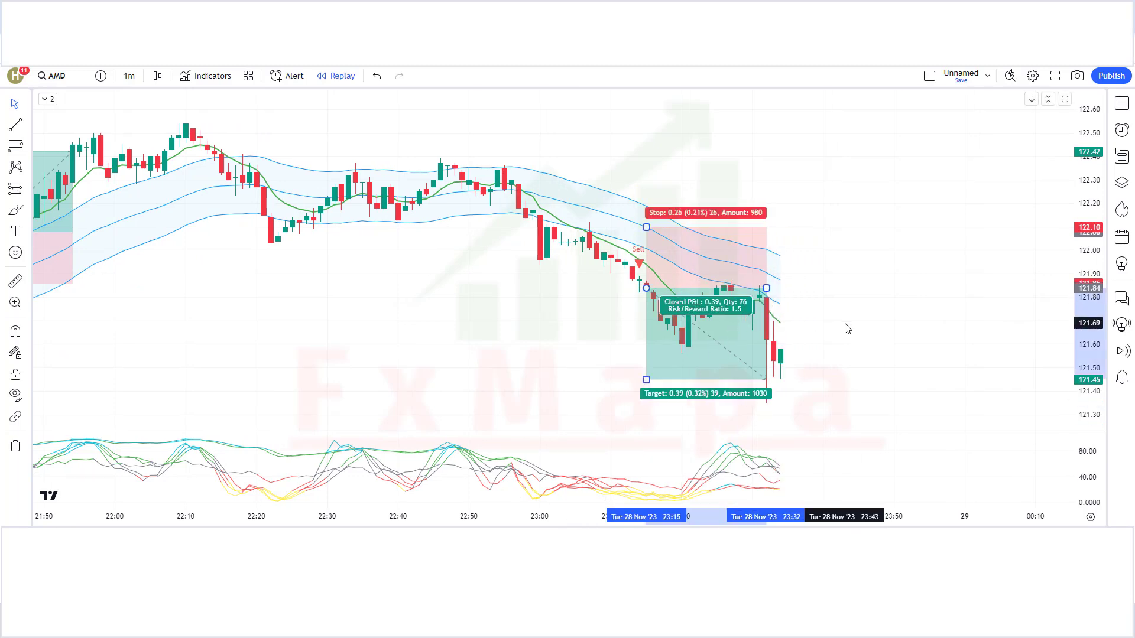
{"action": "left_click", "coordinate": [843, 325]}
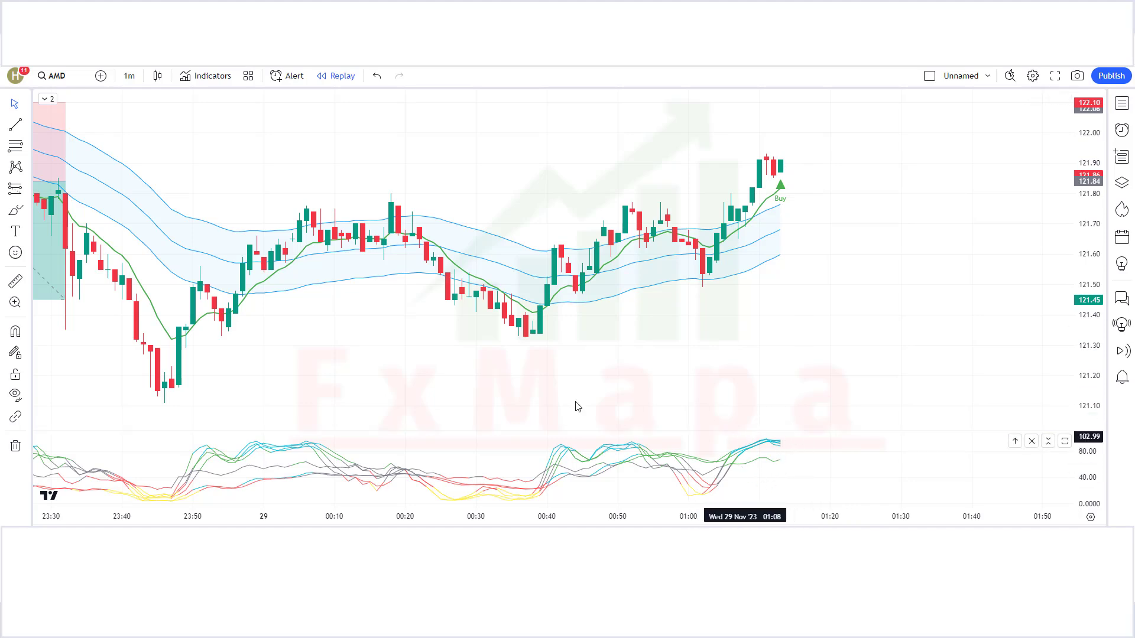
Place a long position at the Buy candle with stop 121.68 and 1:1 target, then trim it to the exit
{"action": "left_click", "coordinate": [28, 189]}
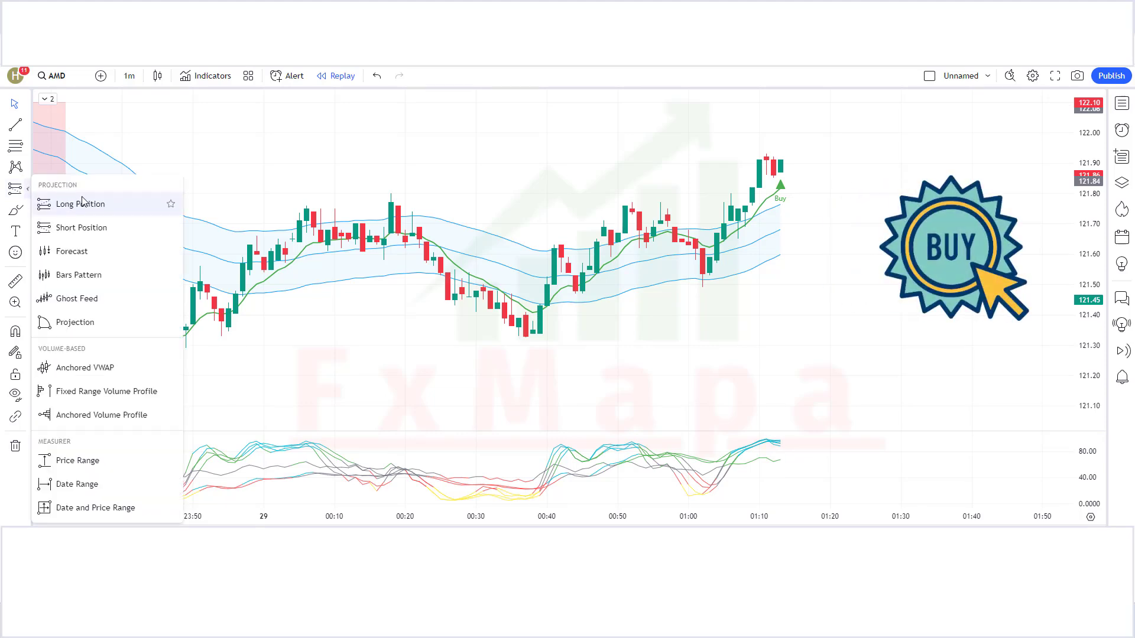
{"action": "left_click", "coordinate": [79, 203]}
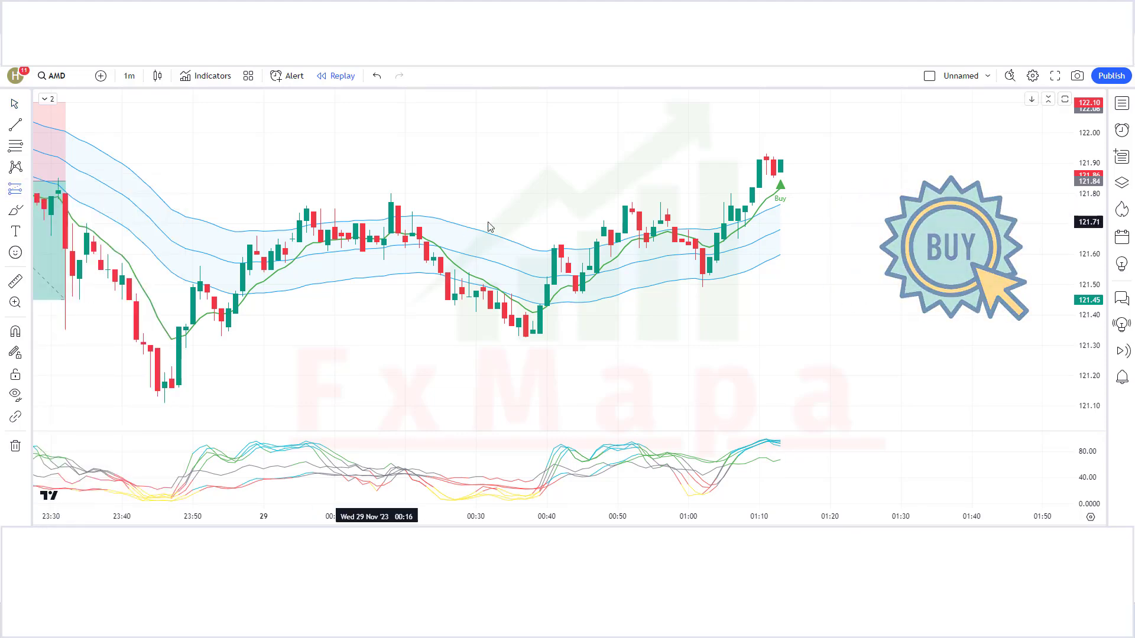
{"action": "left_click", "coordinate": [781, 161]}
{"action": "left_click_drag", "start_coordinate": [782, 204], "coordinate": [781, 230]}
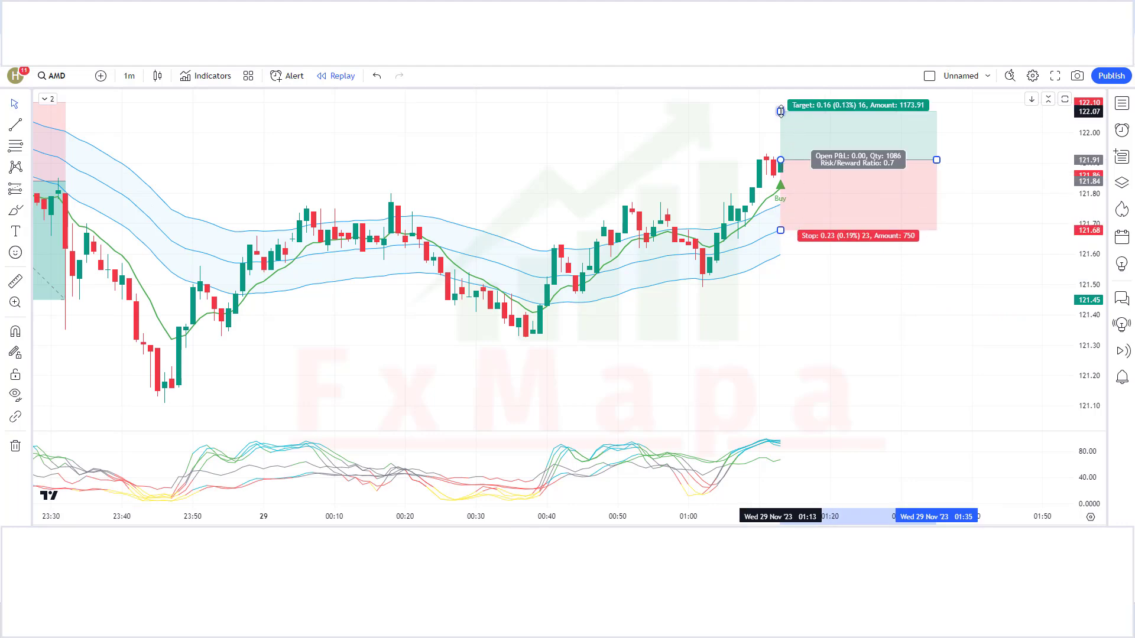
{"action": "left_click_drag", "start_coordinate": [780, 111], "coordinate": [780, 90]}
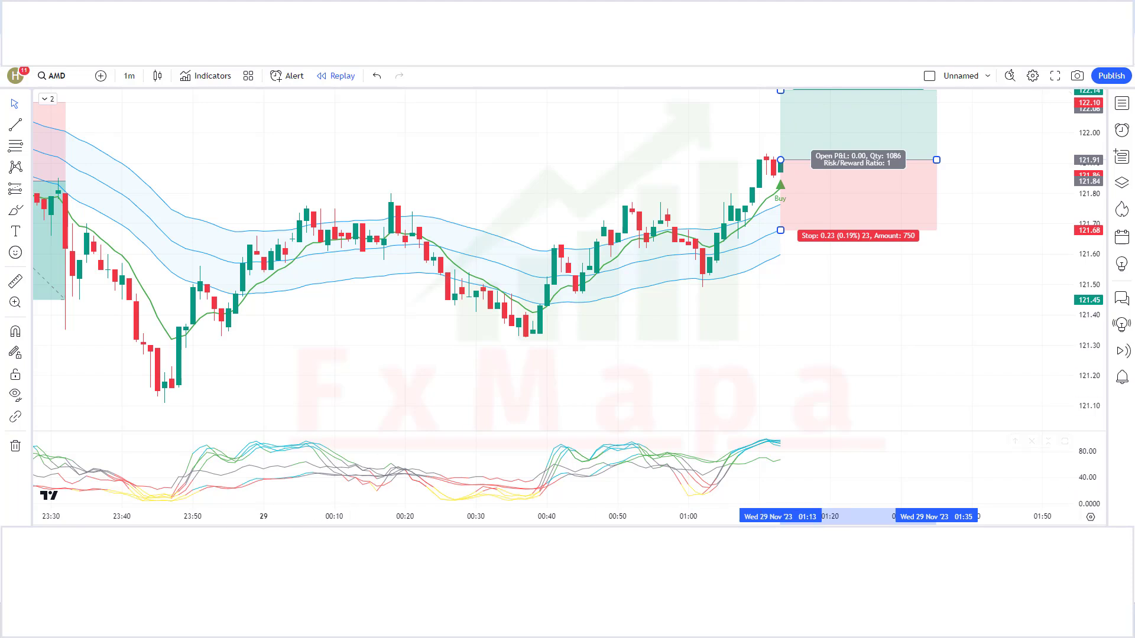
{"action": "left_click", "coordinate": [800, 326]}
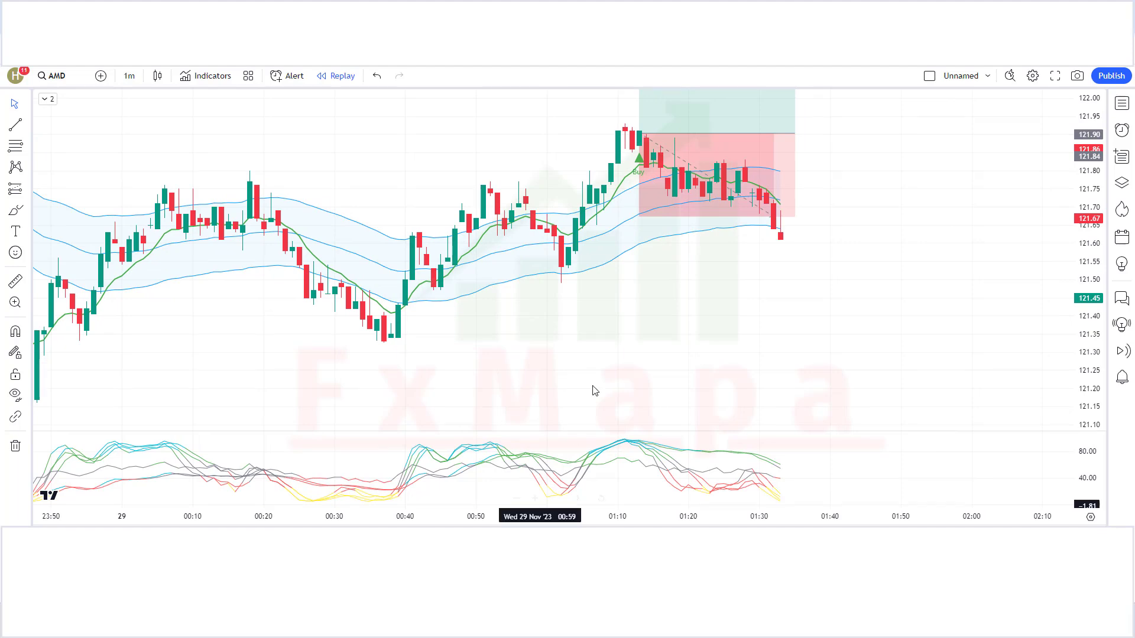
{"action": "left_click_drag", "start_coordinate": [793, 132], "coordinate": [771, 145]}
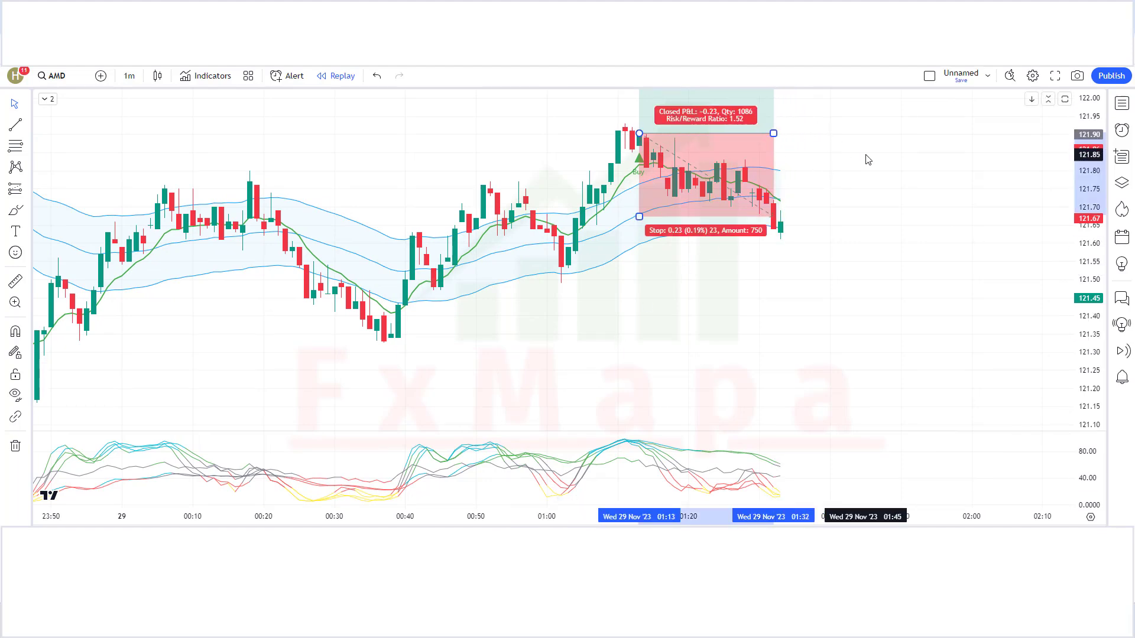
{"action": "left_click", "coordinate": [664, 435]}
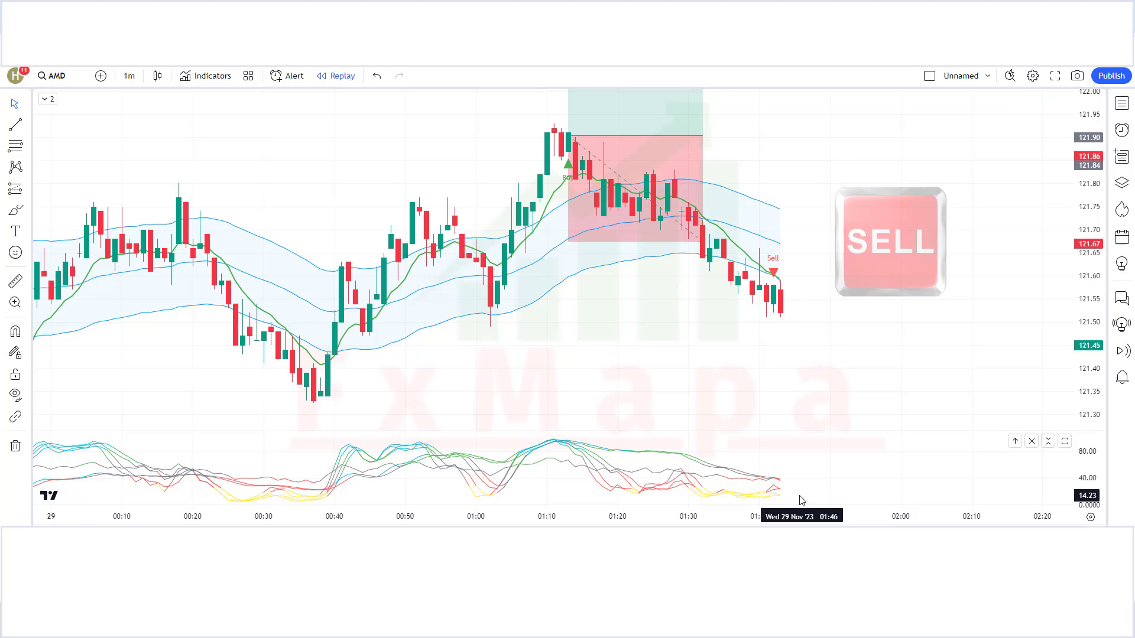
Place a short position with stop 121.67 and target 121.29, then trim it to the exit candle
{"action": "left_click", "coordinate": [26, 192]}
{"action": "left_click", "coordinate": [95, 230]}
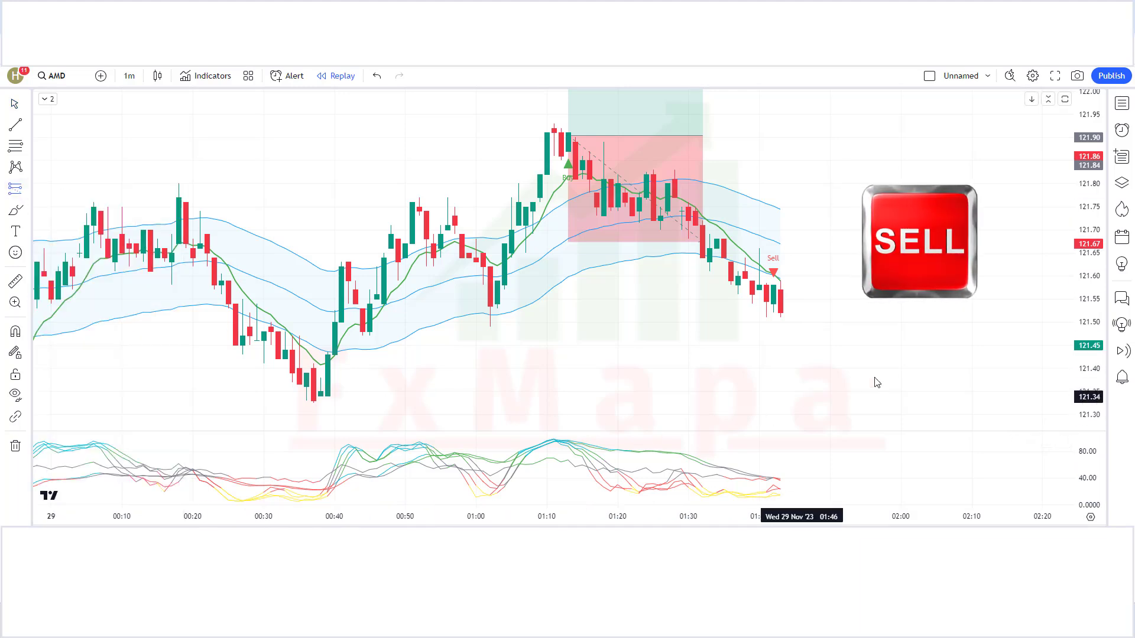
{"action": "left_click", "coordinate": [780, 313]}
{"action": "left_click_drag", "start_coordinate": [781, 258], "coordinate": [780, 243]}
{"action": "left_click_drag", "start_coordinate": [781, 368], "coordinate": [784, 421]}
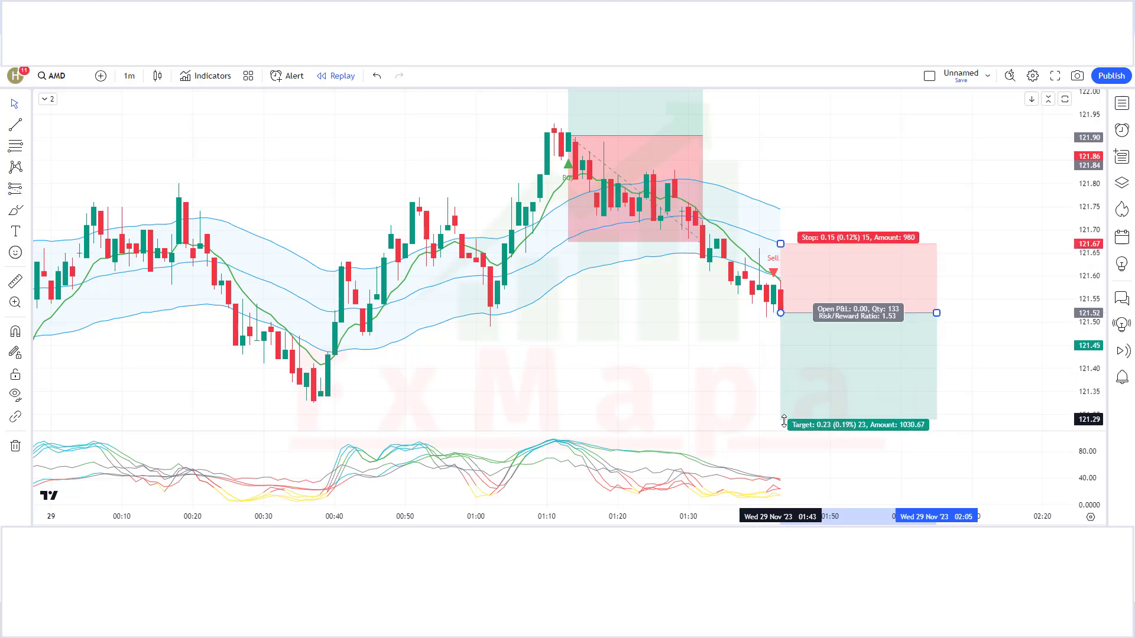
{"action": "left_click", "coordinate": [747, 398]}
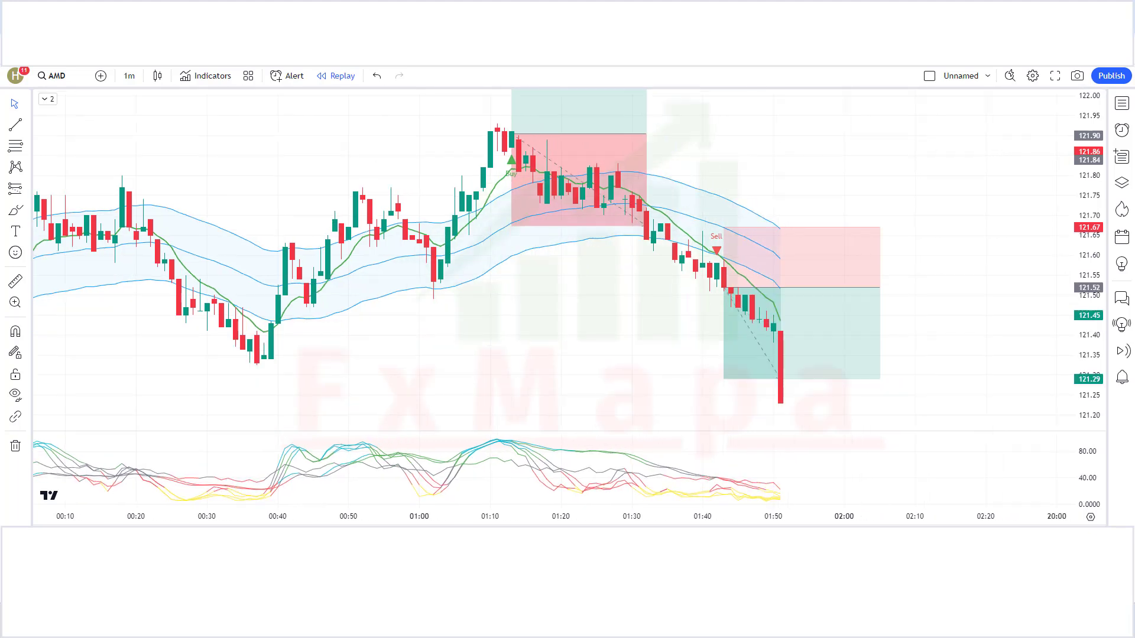
{"action": "left_click", "coordinate": [834, 306]}
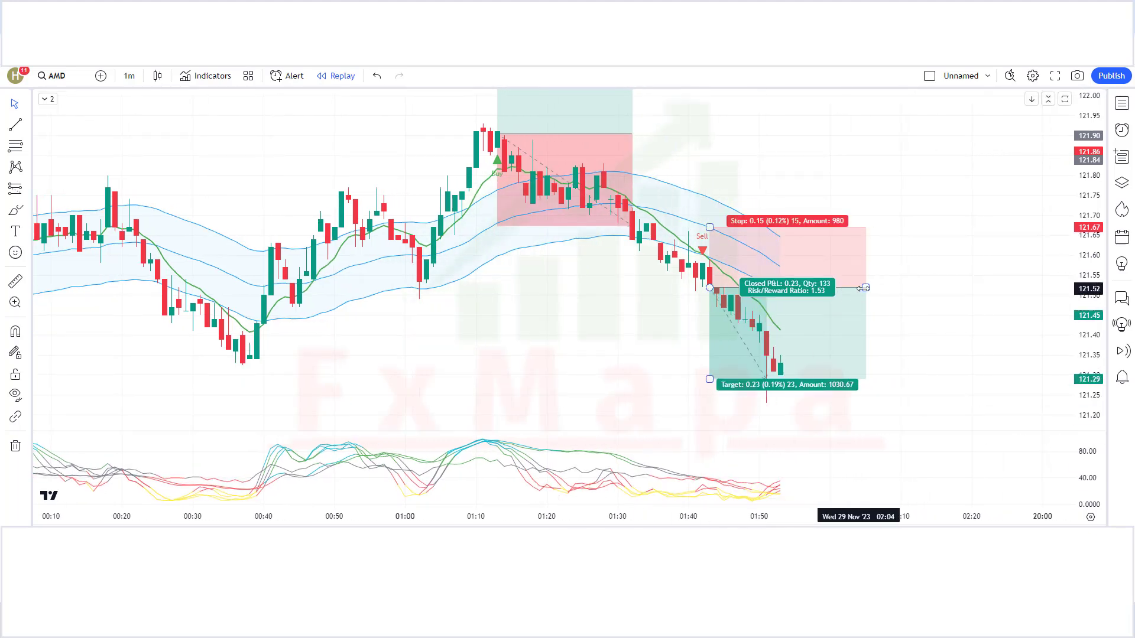
{"action": "left_click_drag", "start_coordinate": [865, 288], "coordinate": [767, 288]}
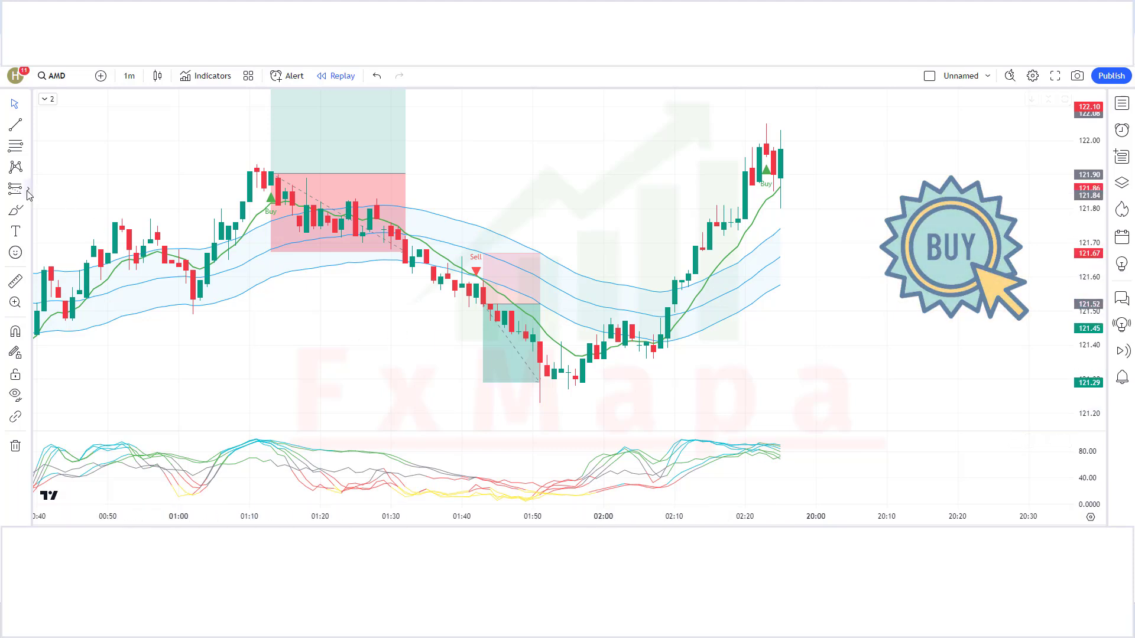
Place a long position with stop about 121.66 and a slightly raised target, then trim it to its exit
{"action": "left_click", "coordinate": [27, 189]}
{"action": "left_click", "coordinate": [65, 205]}
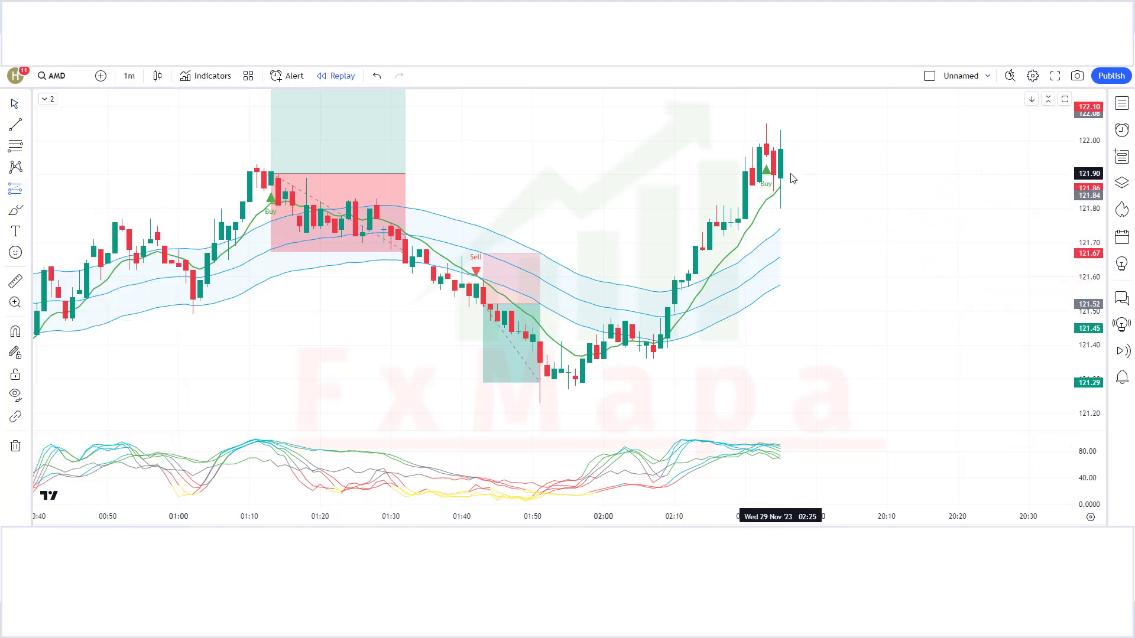
{"action": "left_click", "coordinate": [780, 152]}
{"action": "left_click_drag", "start_coordinate": [781, 205], "coordinate": [799, 257]}
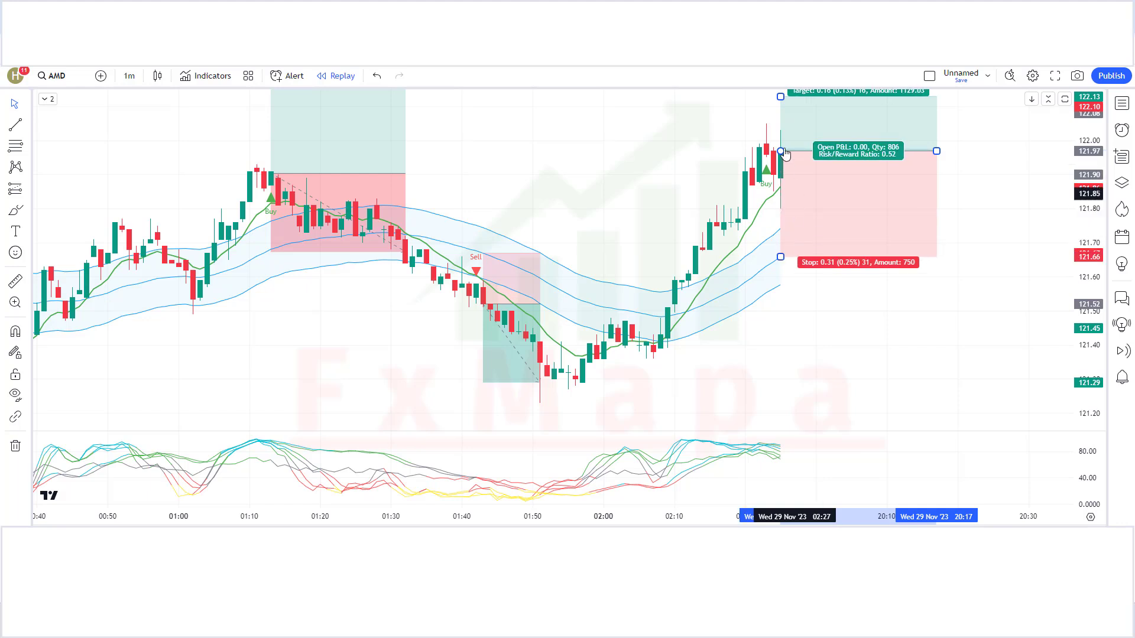
{"action": "left_click_drag", "start_coordinate": [783, 87], "coordinate": [781, 80]}
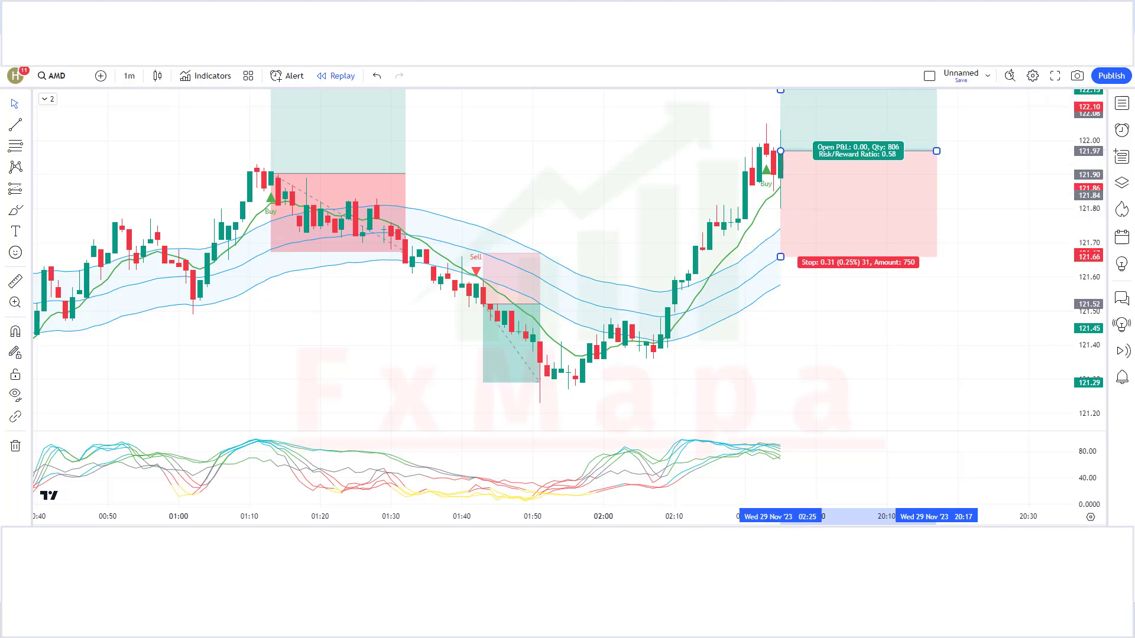
{"action": "left_click", "coordinate": [917, 284]}
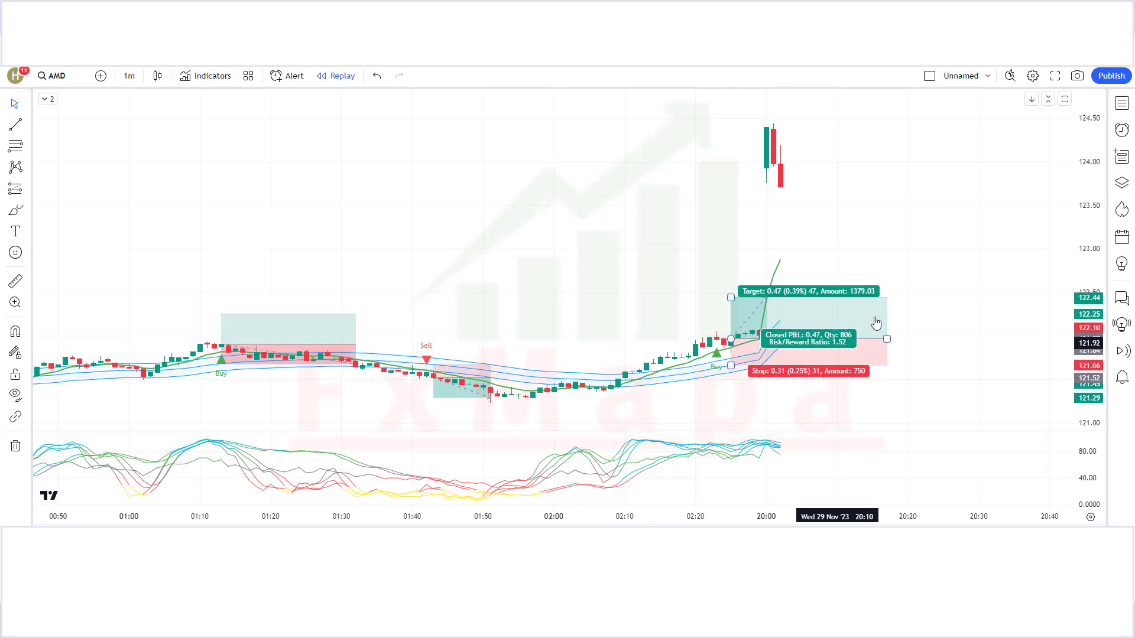
{"action": "left_click_drag", "start_coordinate": [888, 340], "coordinate": [768, 340]}
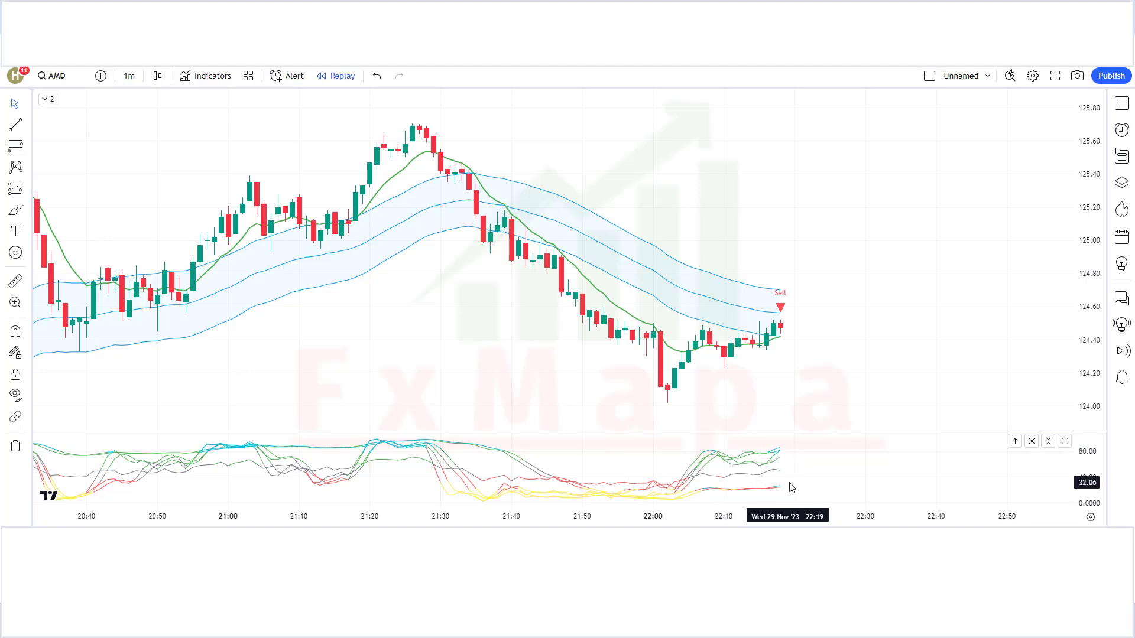
Place a short position at the 124.48 Sell candle with stop 124.57 and target 124.34
{"action": "left_click", "coordinate": [28, 189]}
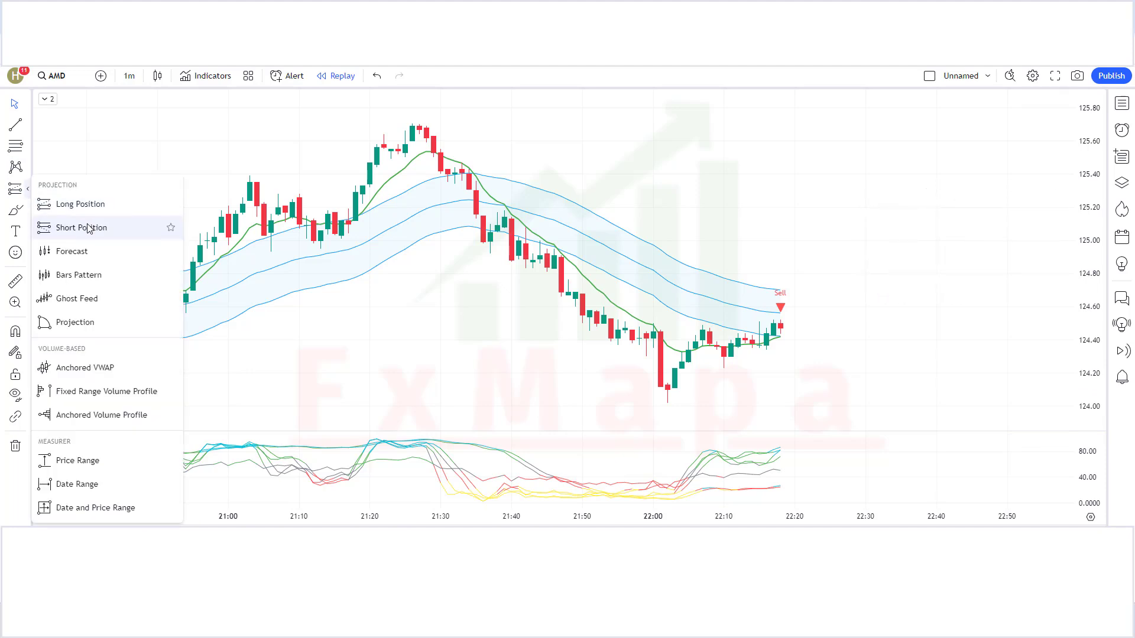
{"action": "left_click", "coordinate": [87, 229]}
{"action": "left_click", "coordinate": [781, 326]}
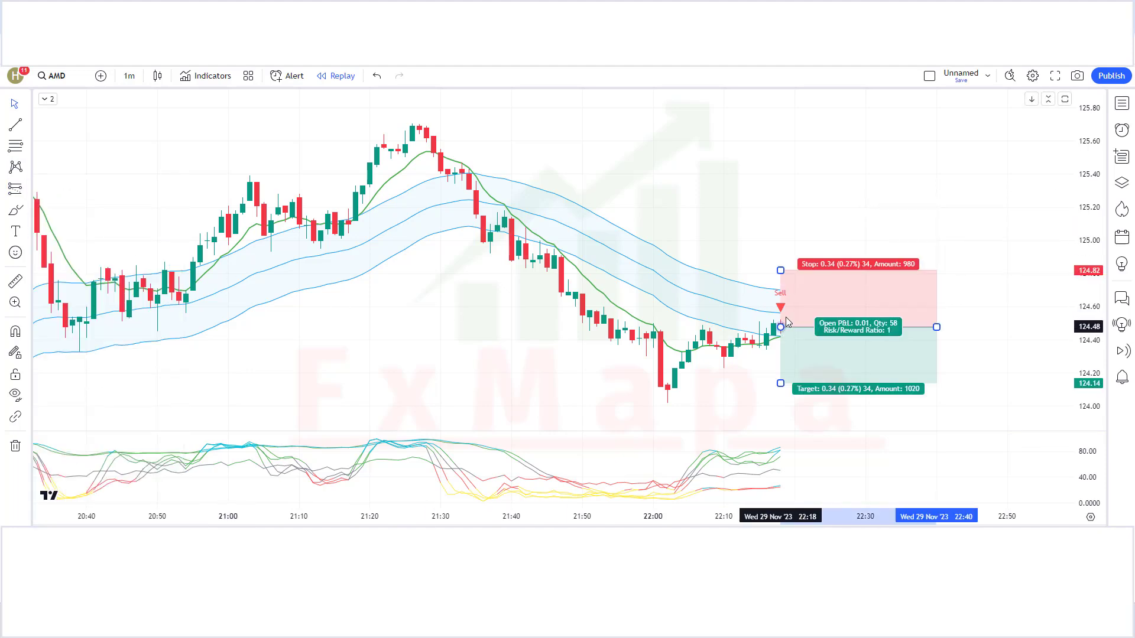
{"action": "left_click_drag", "start_coordinate": [786, 274], "coordinate": [798, 311]}
{"action": "left_click_drag", "start_coordinate": [782, 383], "coordinate": [794, 346]}
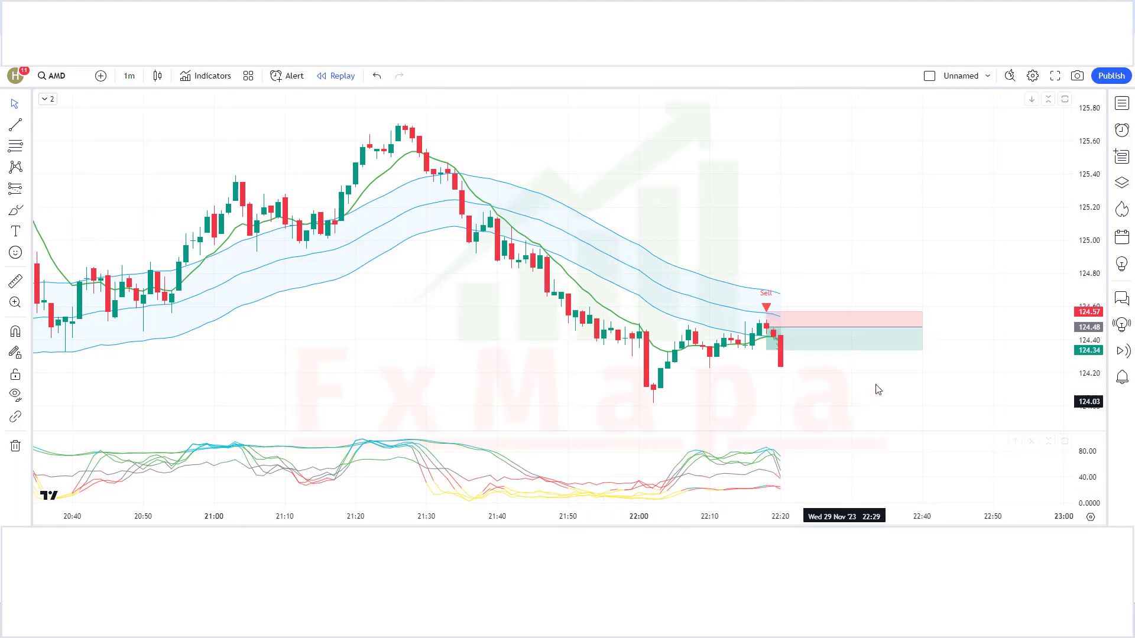
Shorten the short position box so it ends at the exit candle
{"action": "left_click", "coordinate": [921, 329]}
{"action": "left_click_drag", "start_coordinate": [891, 332], "coordinate": [782, 348]}
{"action": "left_click", "coordinate": [836, 375]}
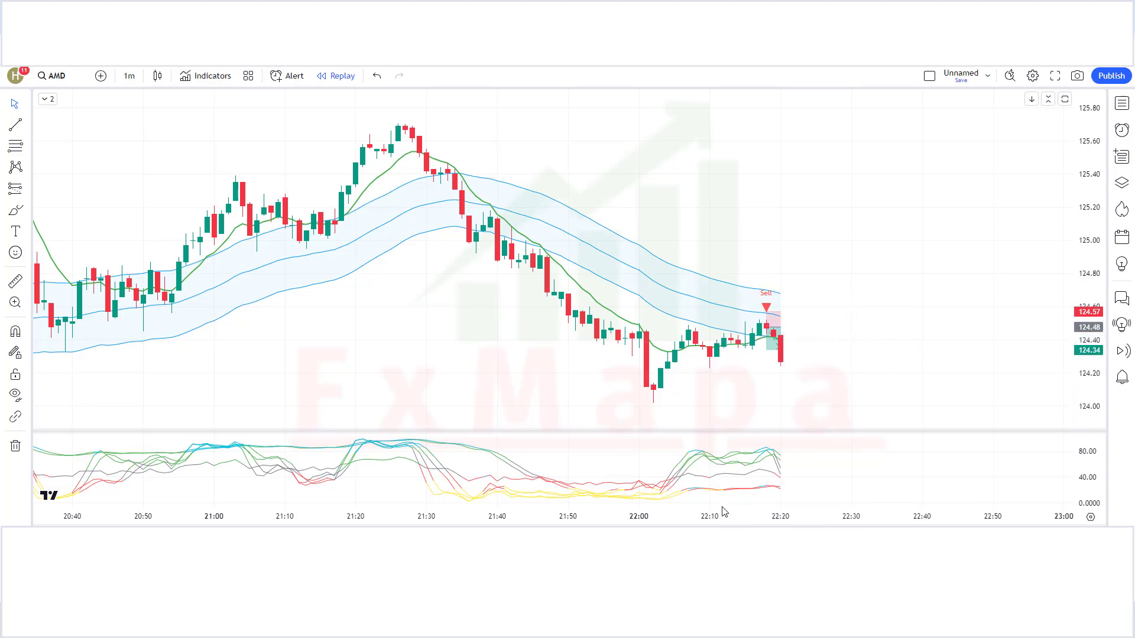